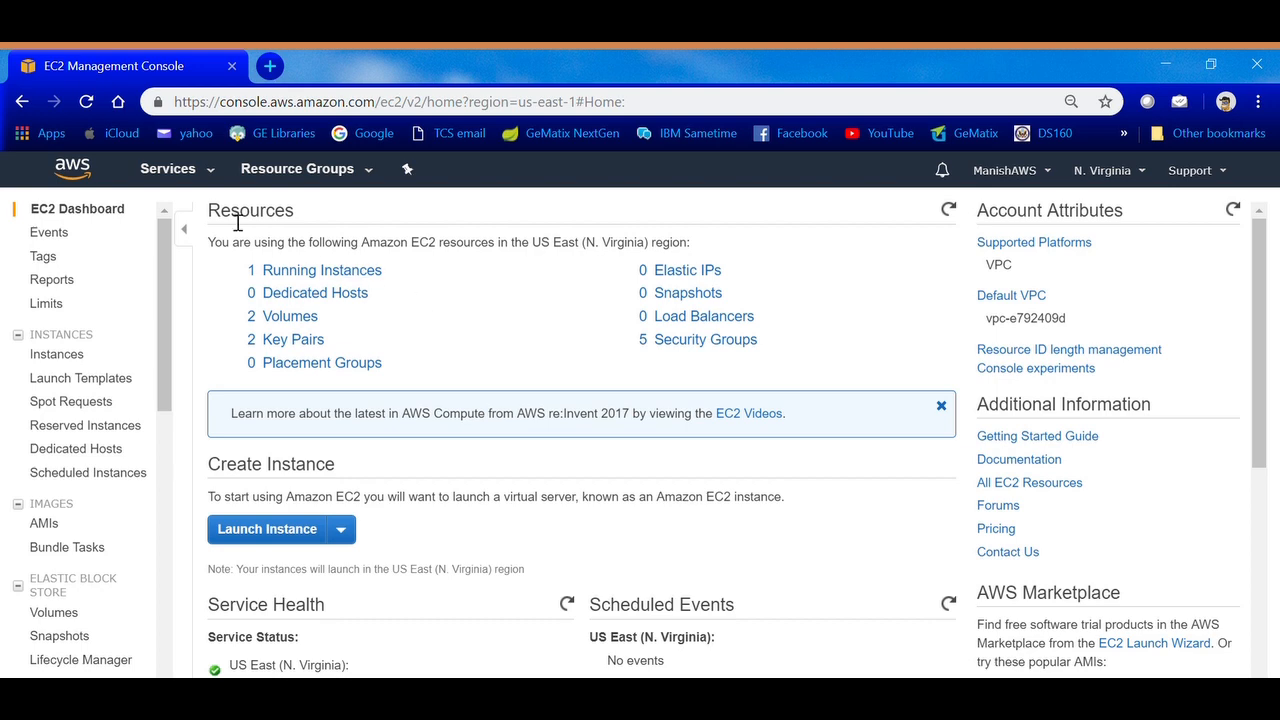
Step: Open the EC2 dashboard from the services list and start launching a new instance
click(212, 172)
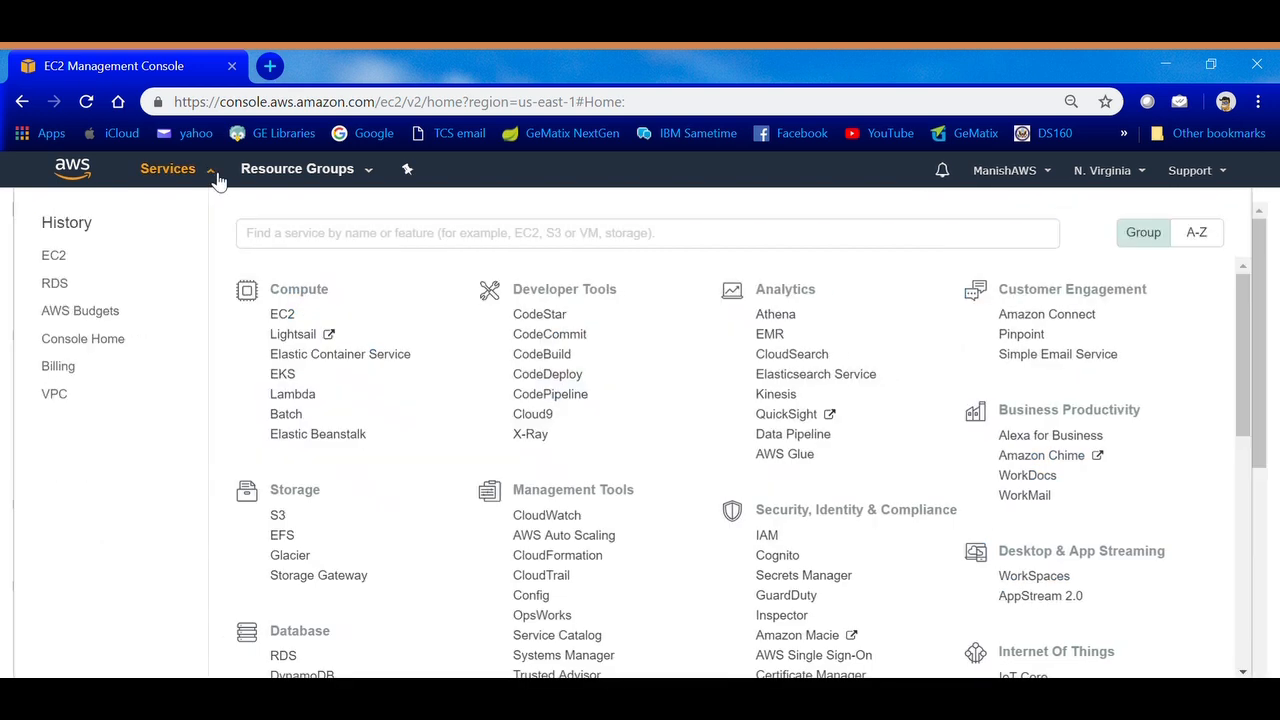
click(288, 316)
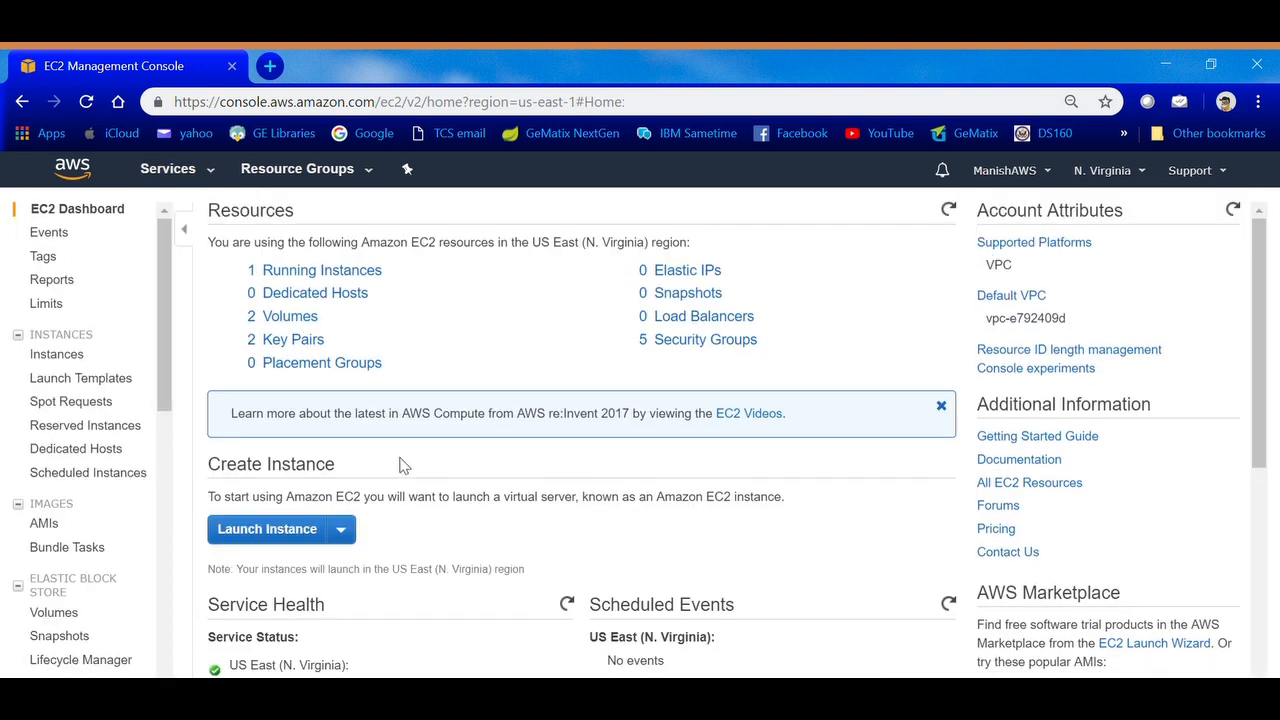
click(260, 540)
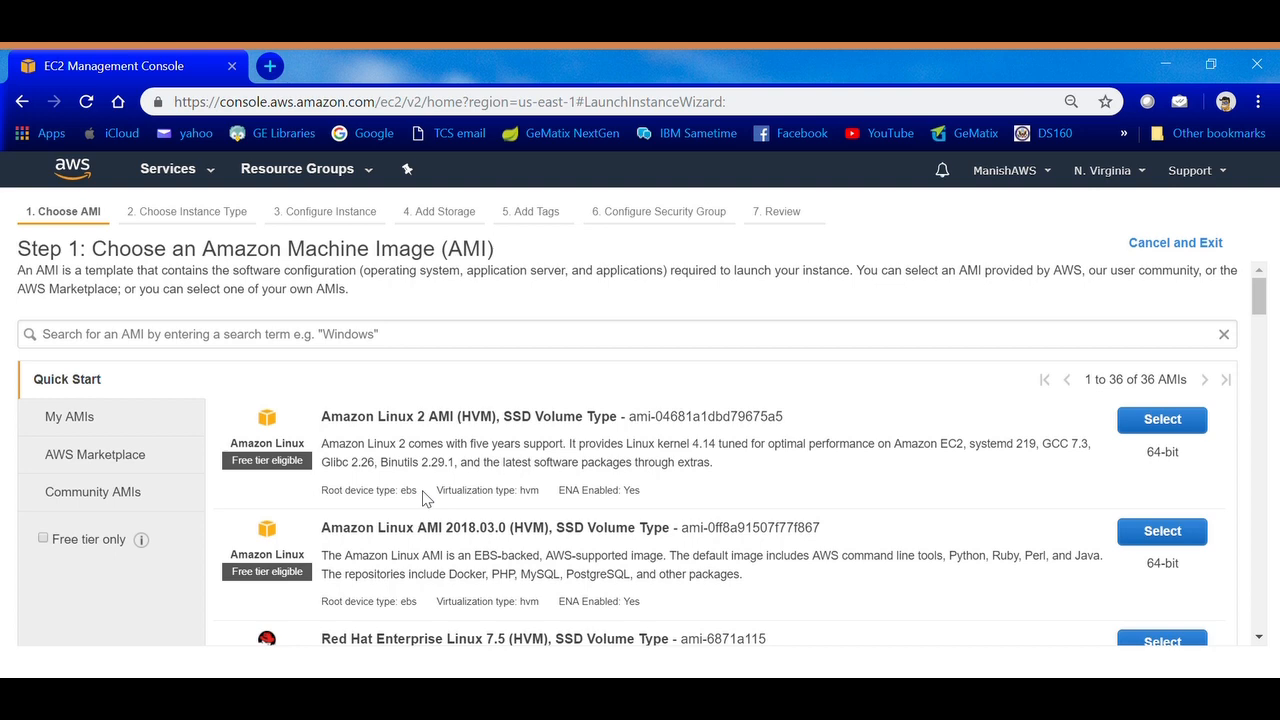
Step: Show only free tier AMIs and select the Microsoft Windows Server 2016 Base image
click(44, 540)
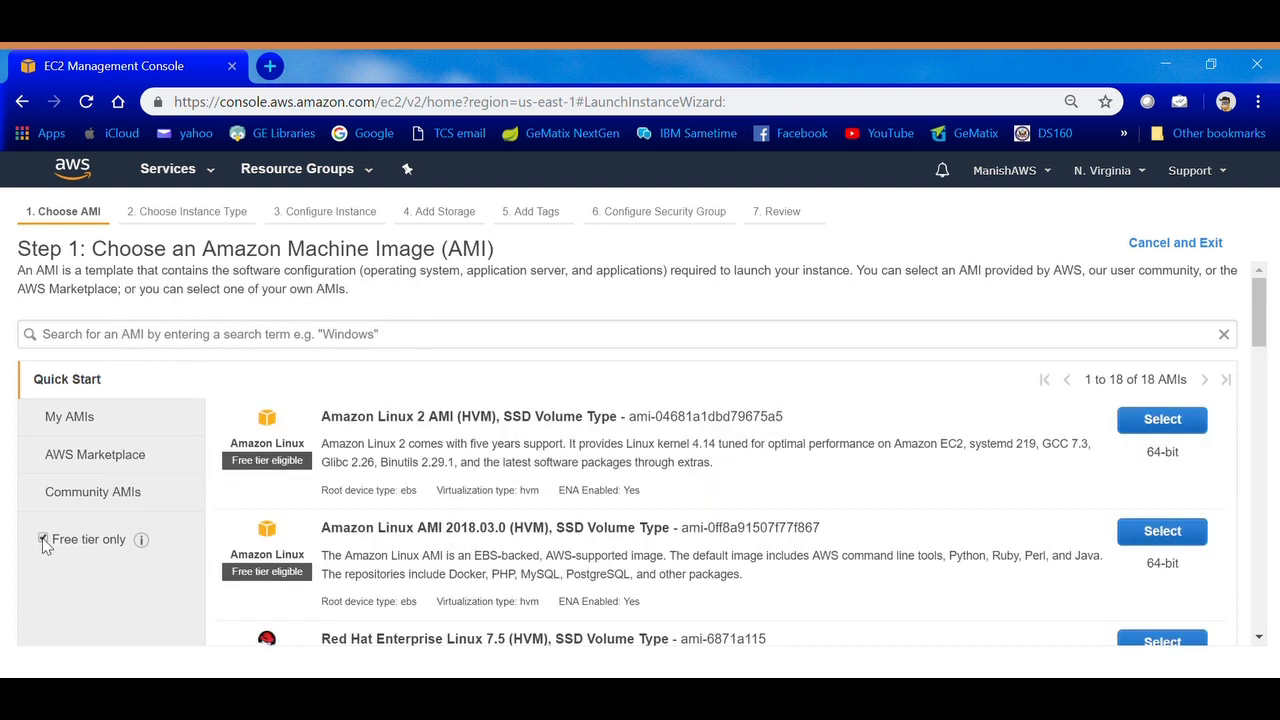
scroll(588, 578, down, 4)
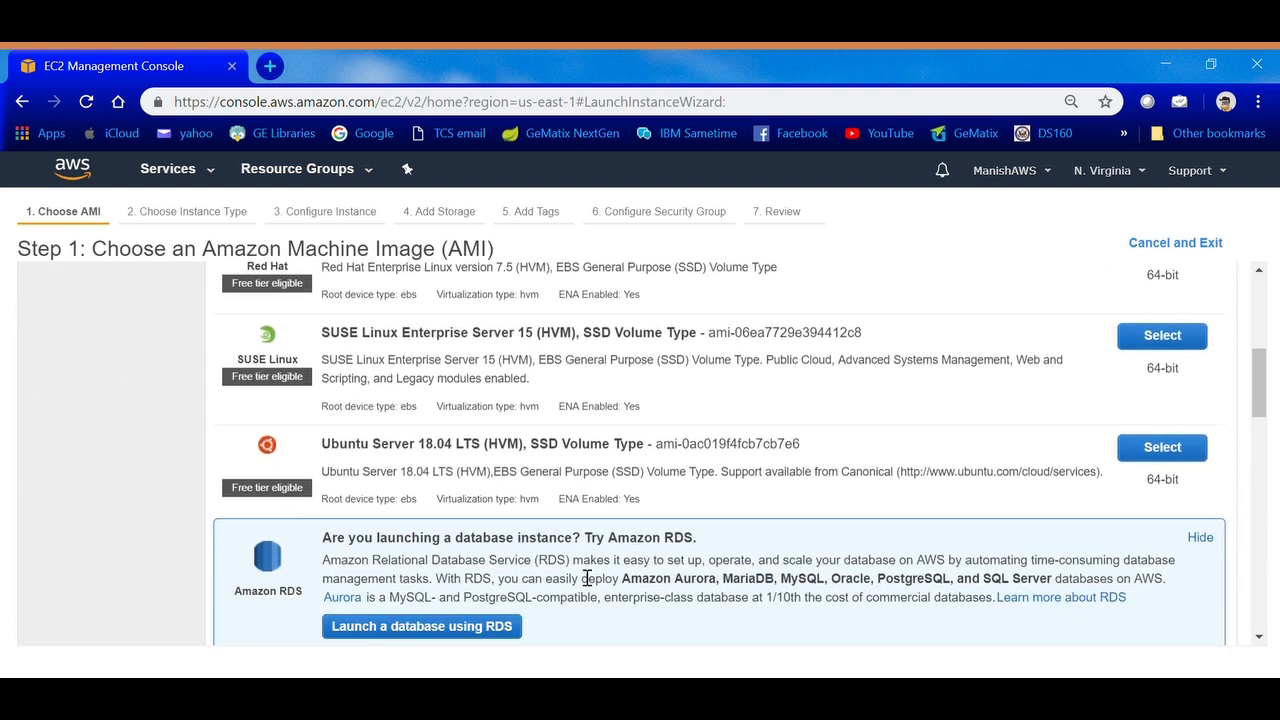
scroll(588, 578, down, 1)
scroll(588, 578, down, 2)
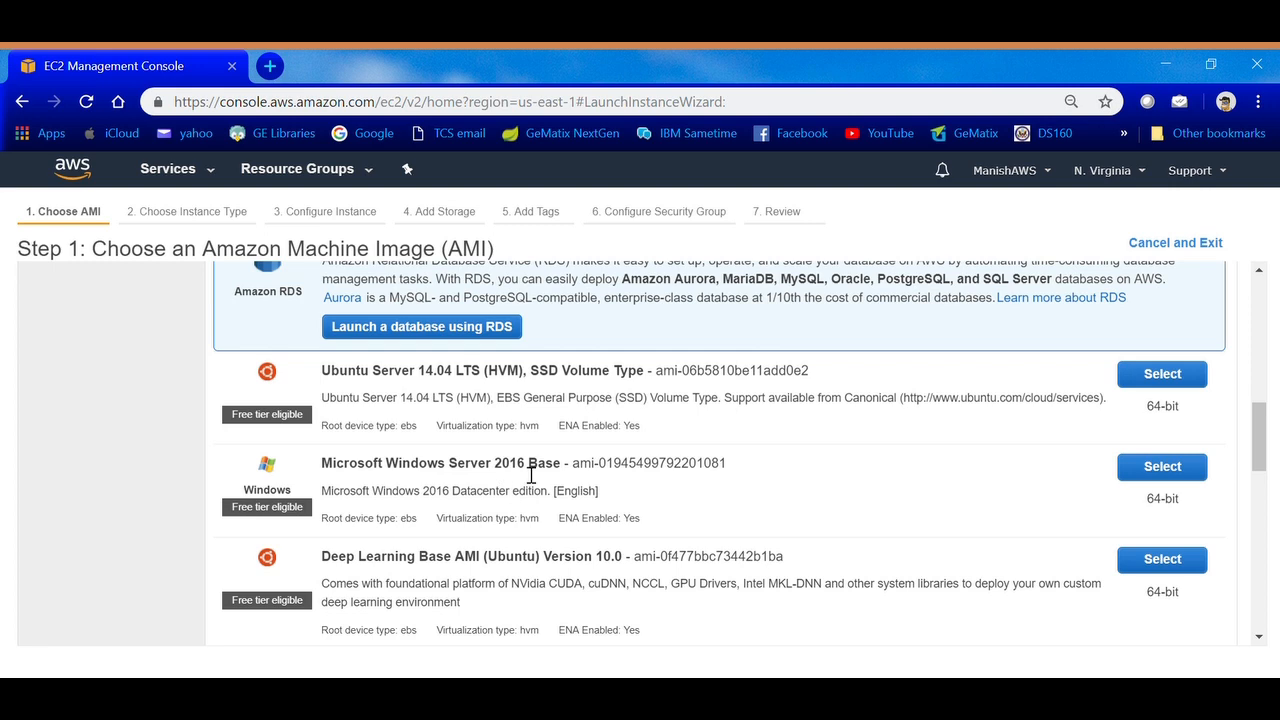
click(1166, 466)
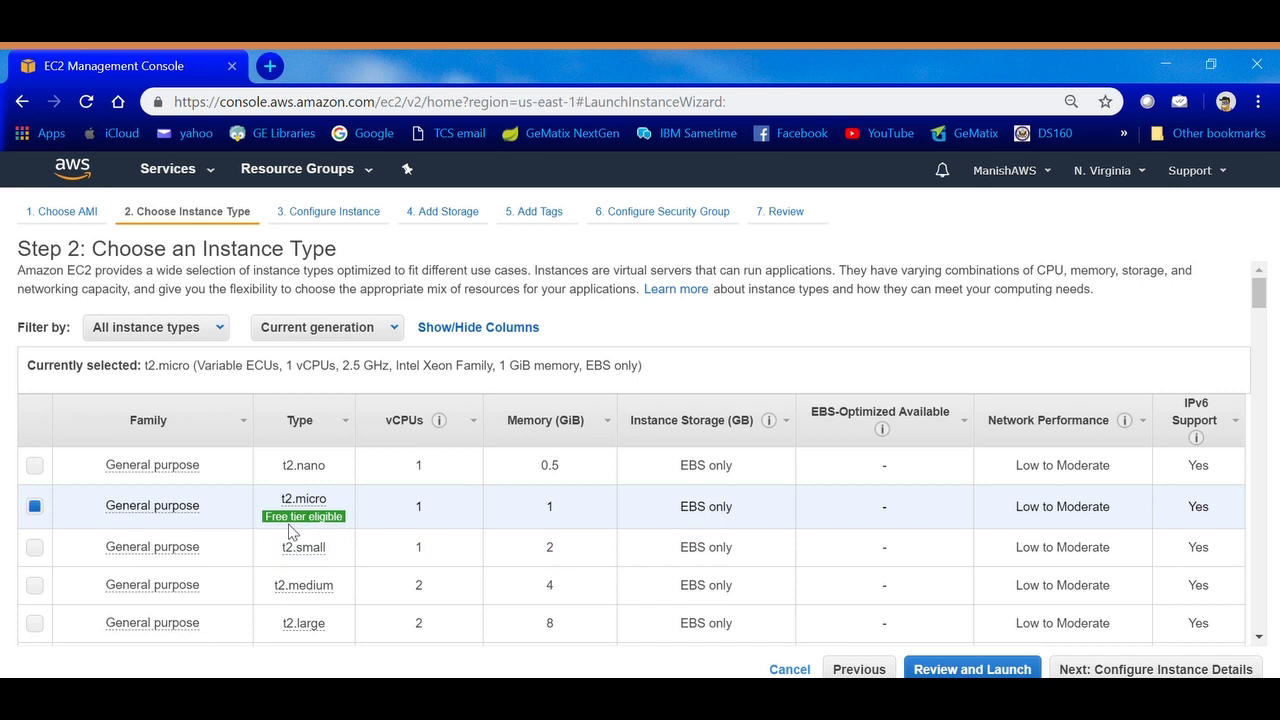
Step: Keep the t2.micro instance type, continue to instance details and review the default settings
mouse_move(352, 521)
click(1136, 670)
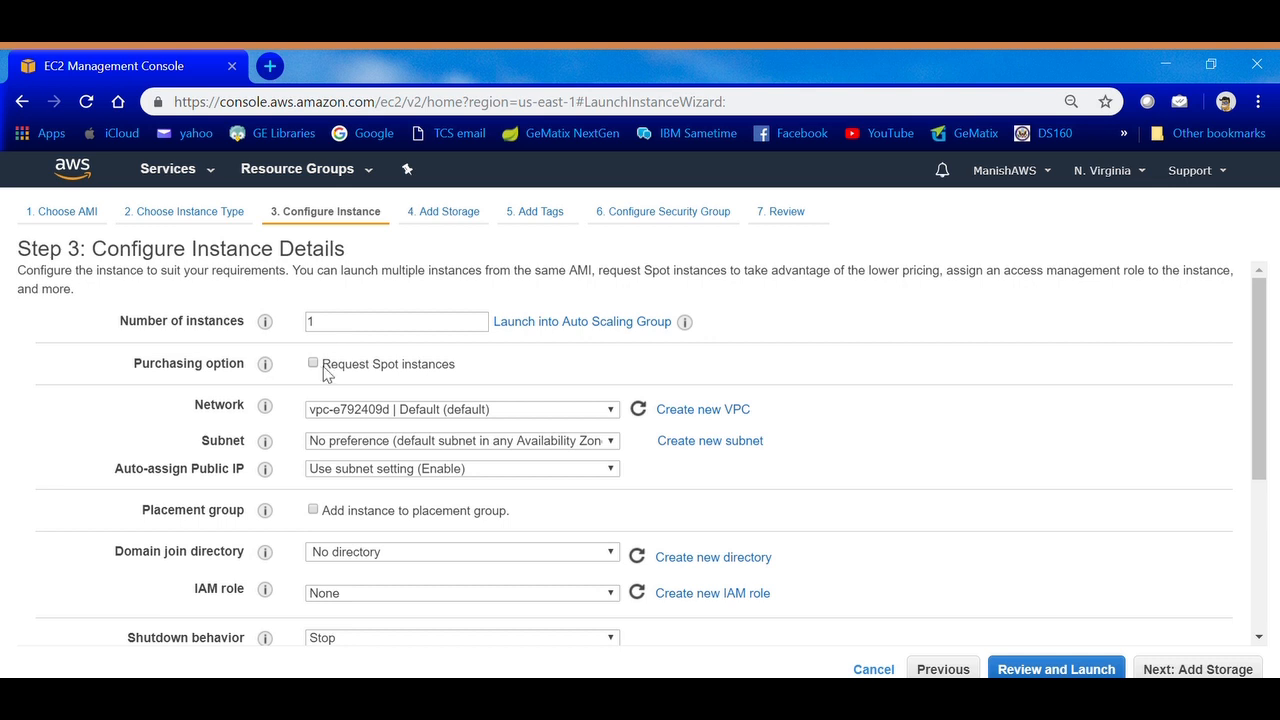
drag(323, 372, 502, 379)
click(503, 377)
scroll(494, 374, down, 1)
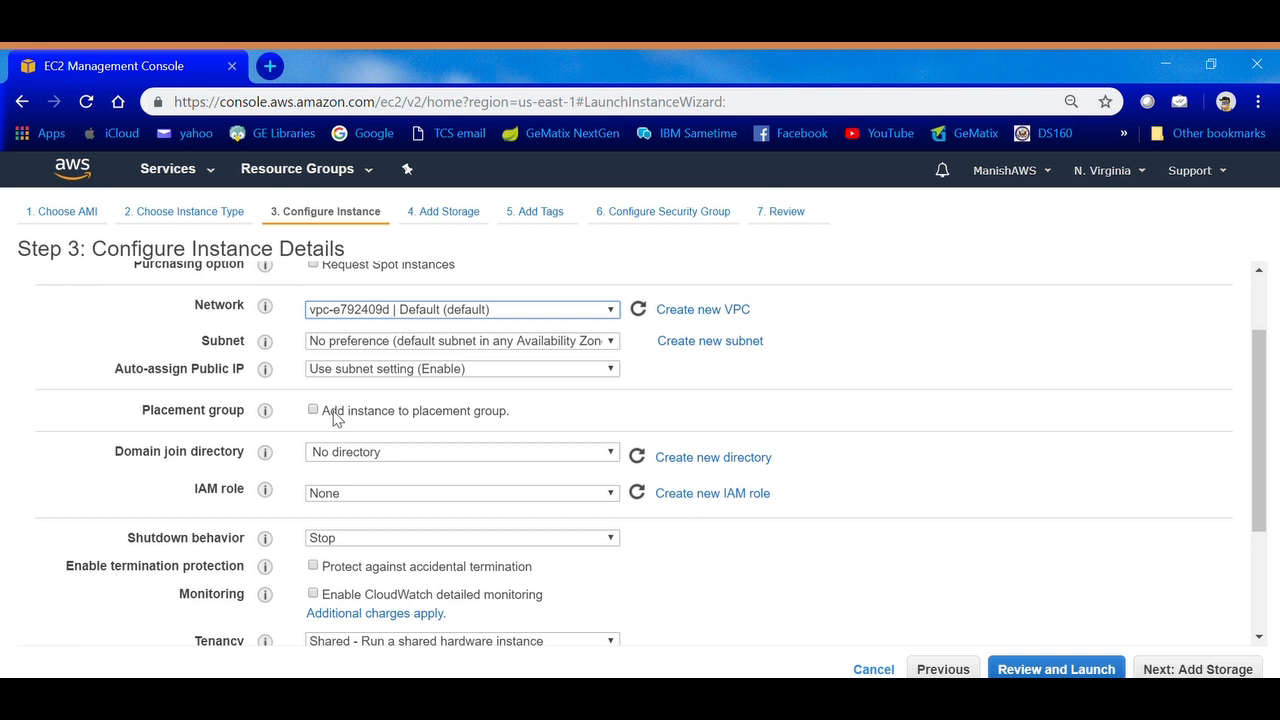
scroll(335, 418, down, 2)
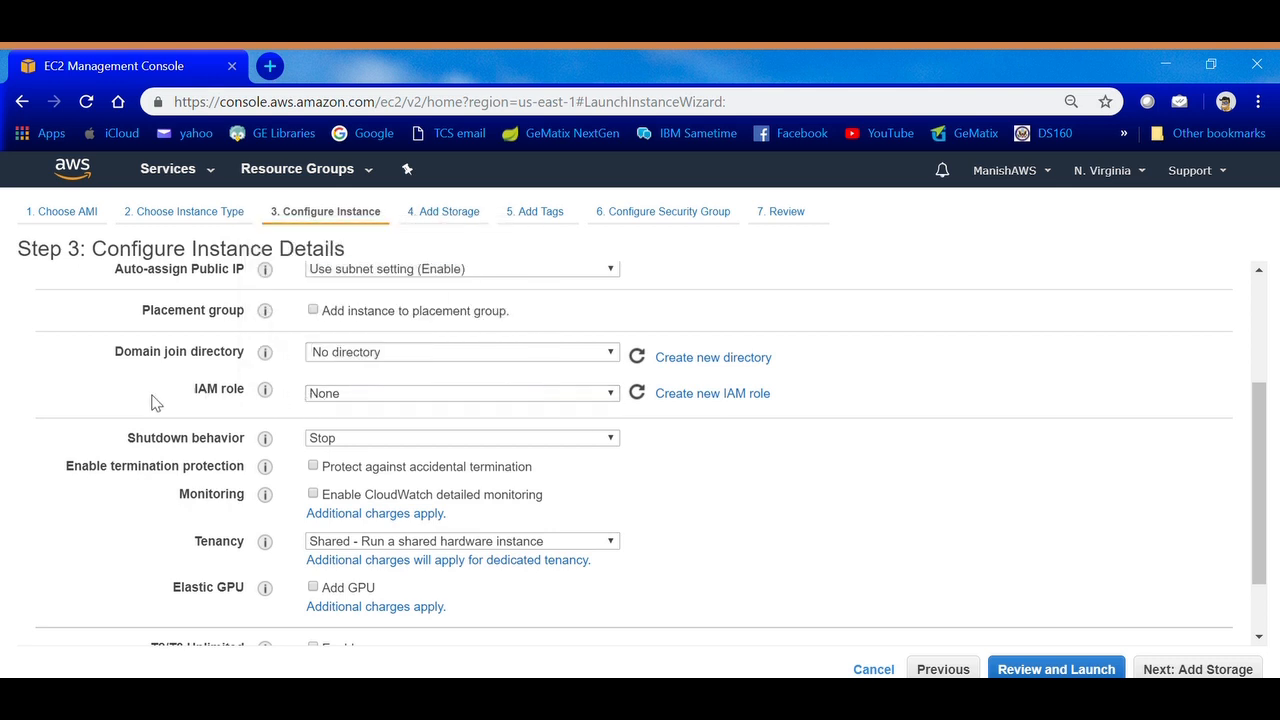
scroll(155, 403, down, 1)
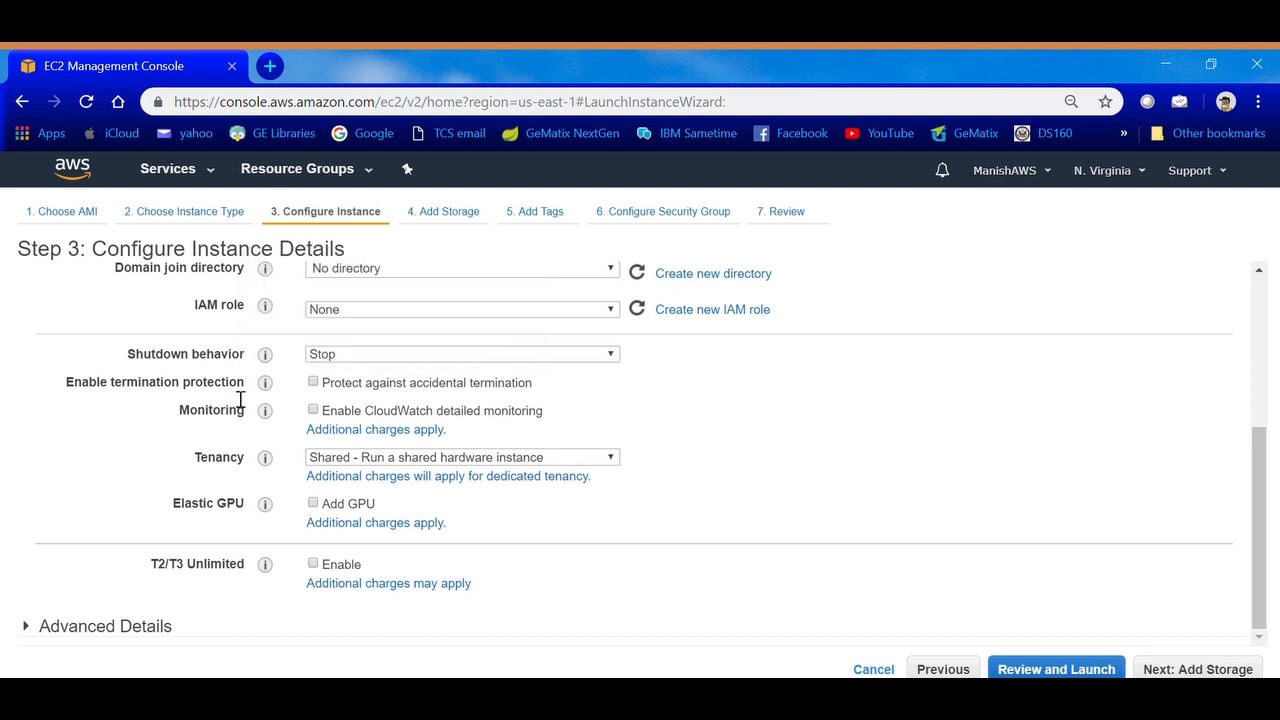
click(313, 382)
drag(436, 411, 482, 419)
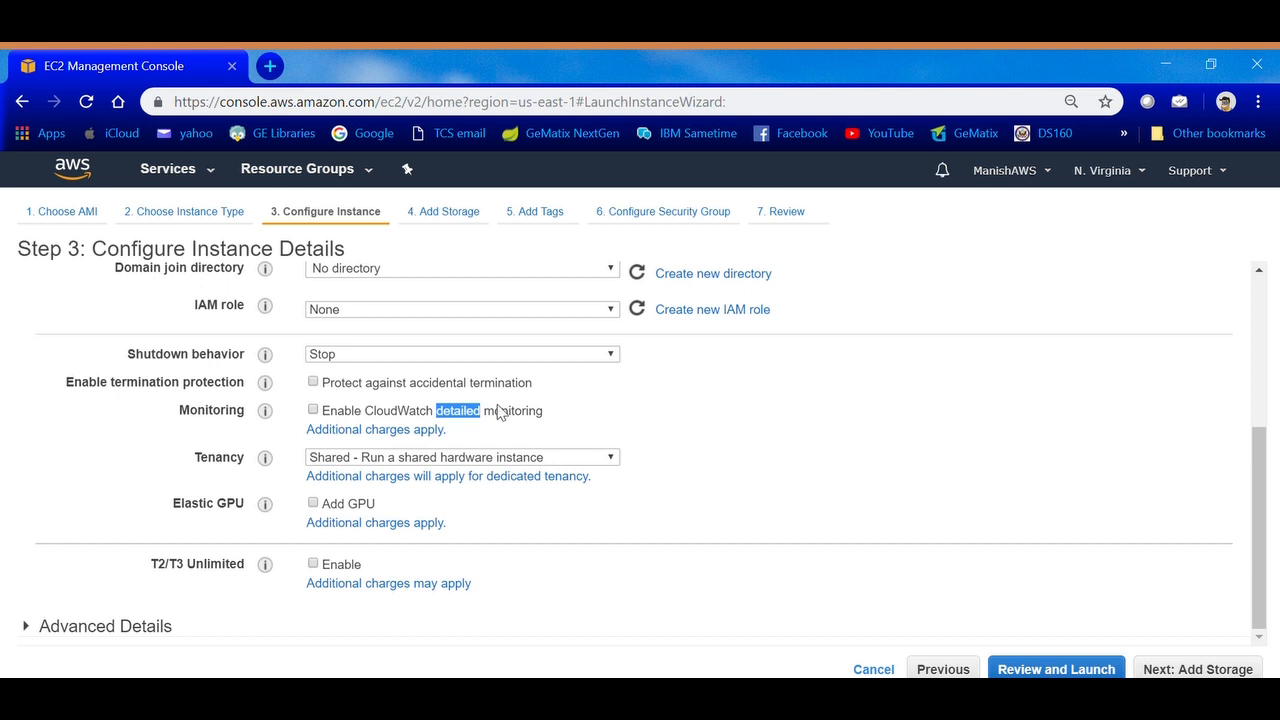
click(450, 414)
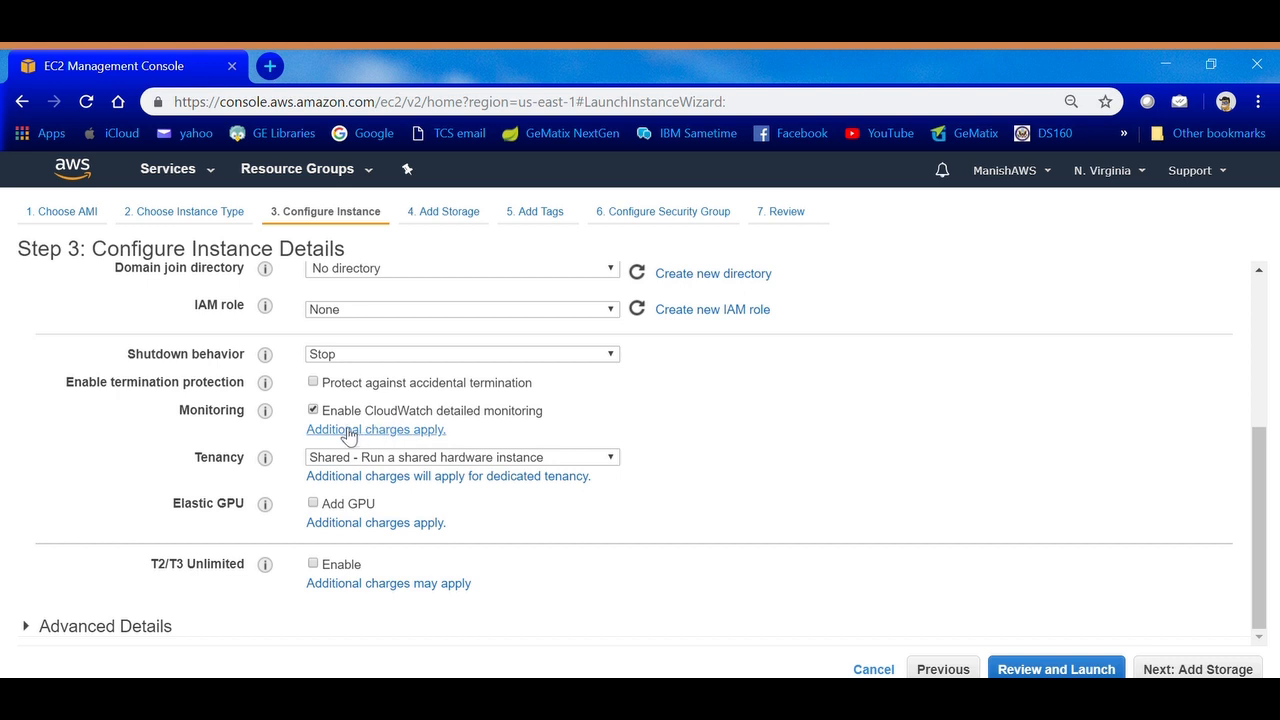
click(313, 410)
Step: Accept the default instance details and the 30 GiB root volume, moving on to tags
drag(152, 568, 250, 568)
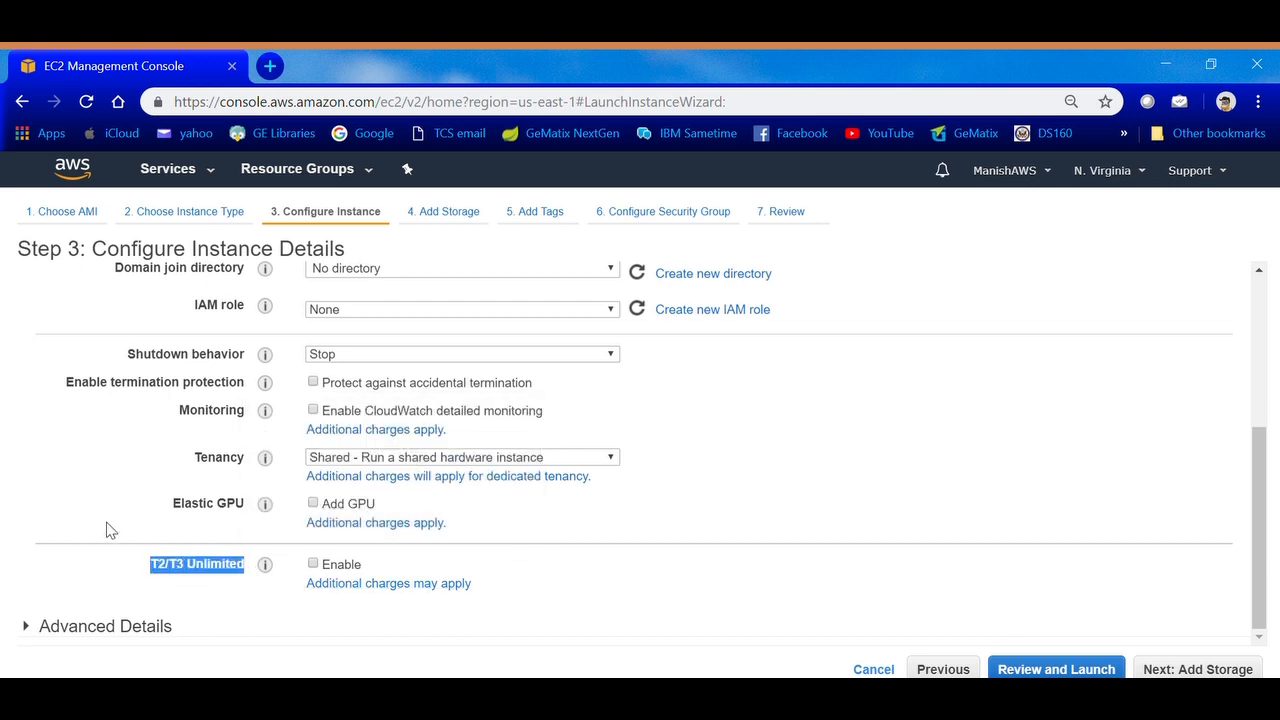
click(1155, 664)
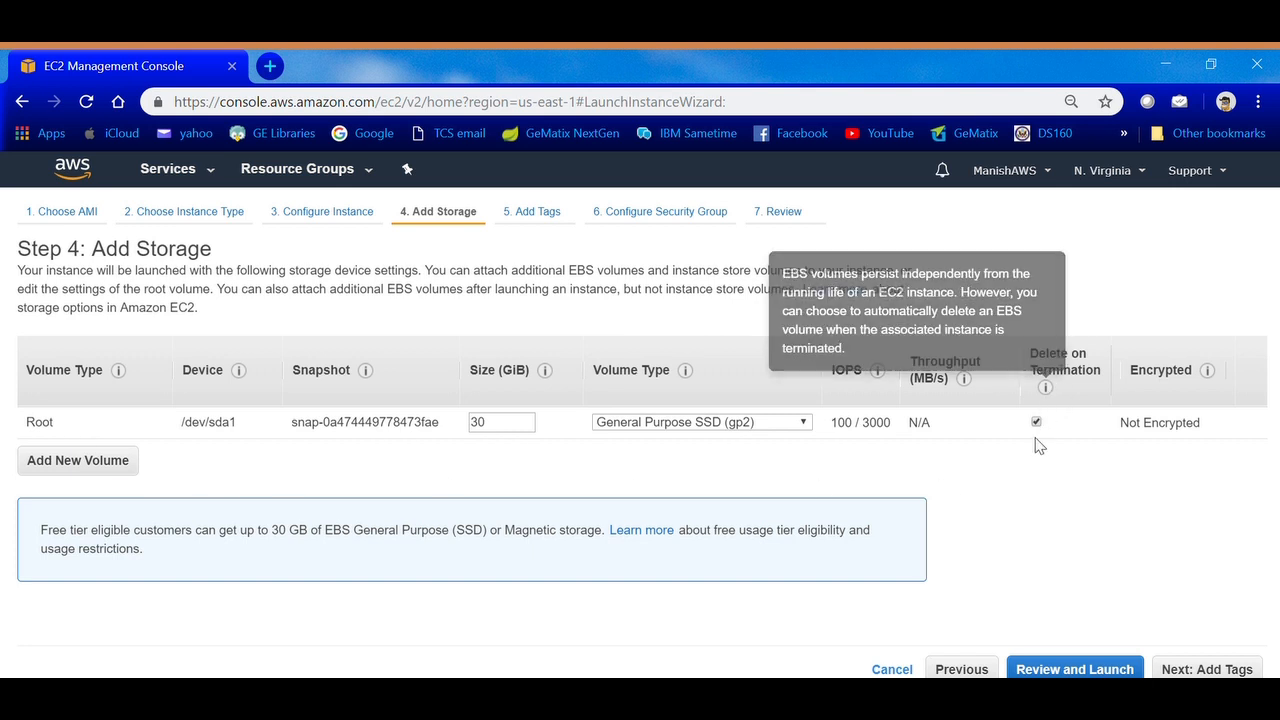
click(1210, 669)
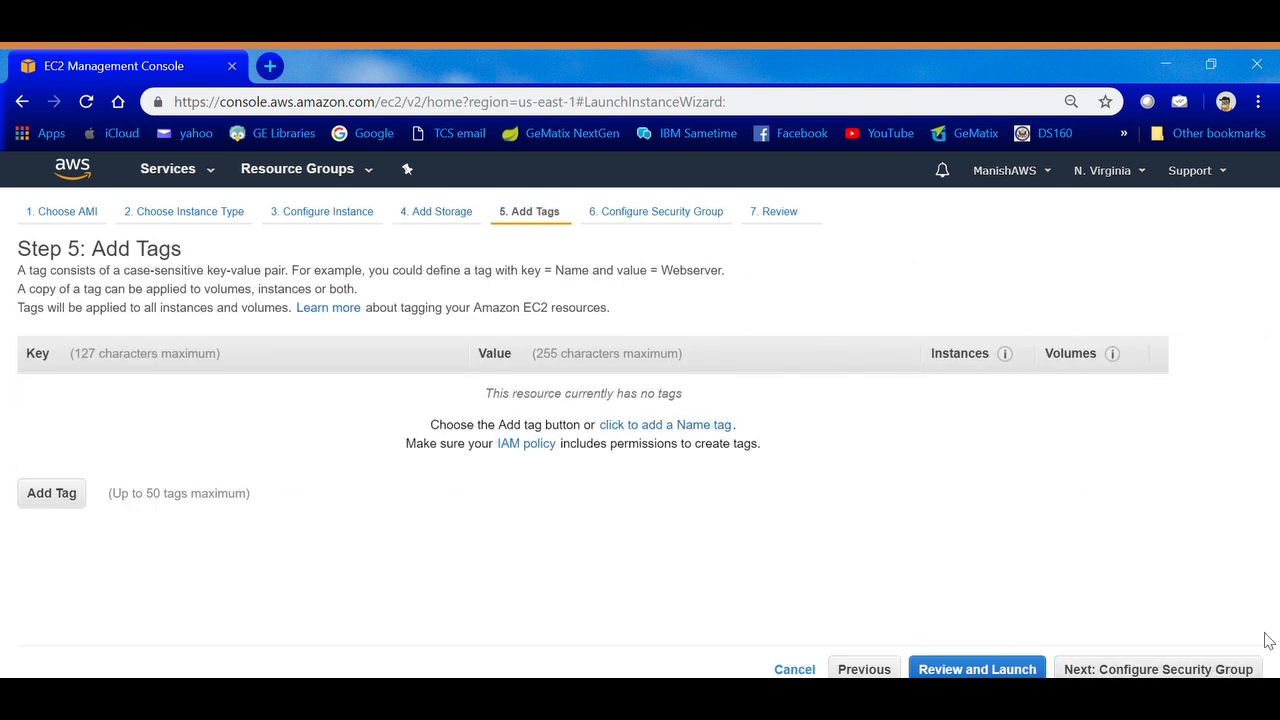
Step: Add a Name tag whose value is the user's first name followed by Ec2Instance
click(72, 500)
text(Name)
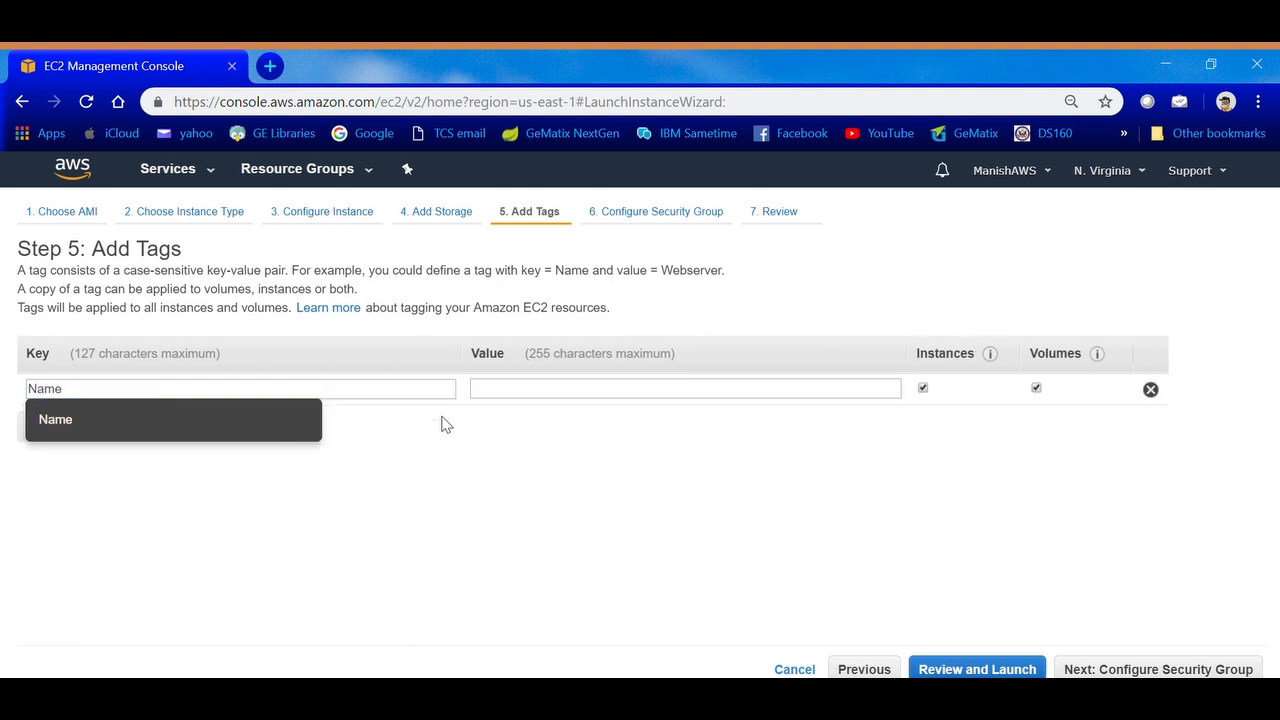
click(225, 430)
click(567, 405)
text(Manish)
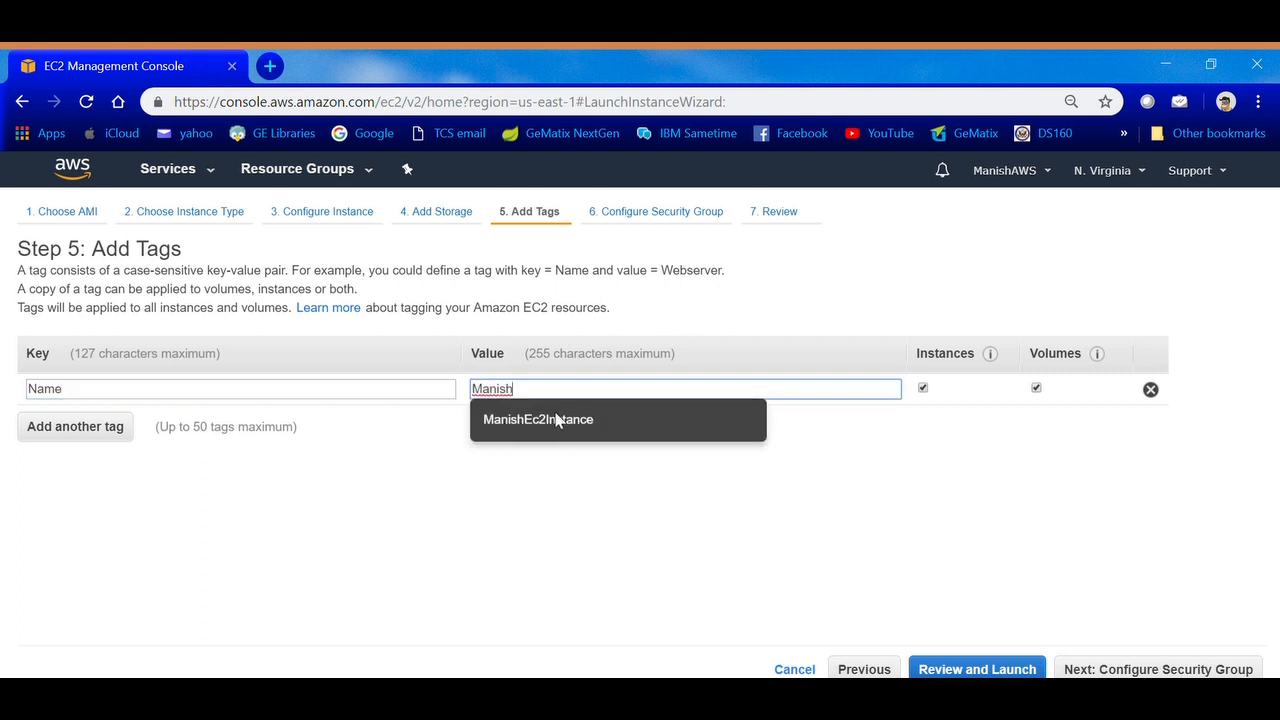
click(557, 421)
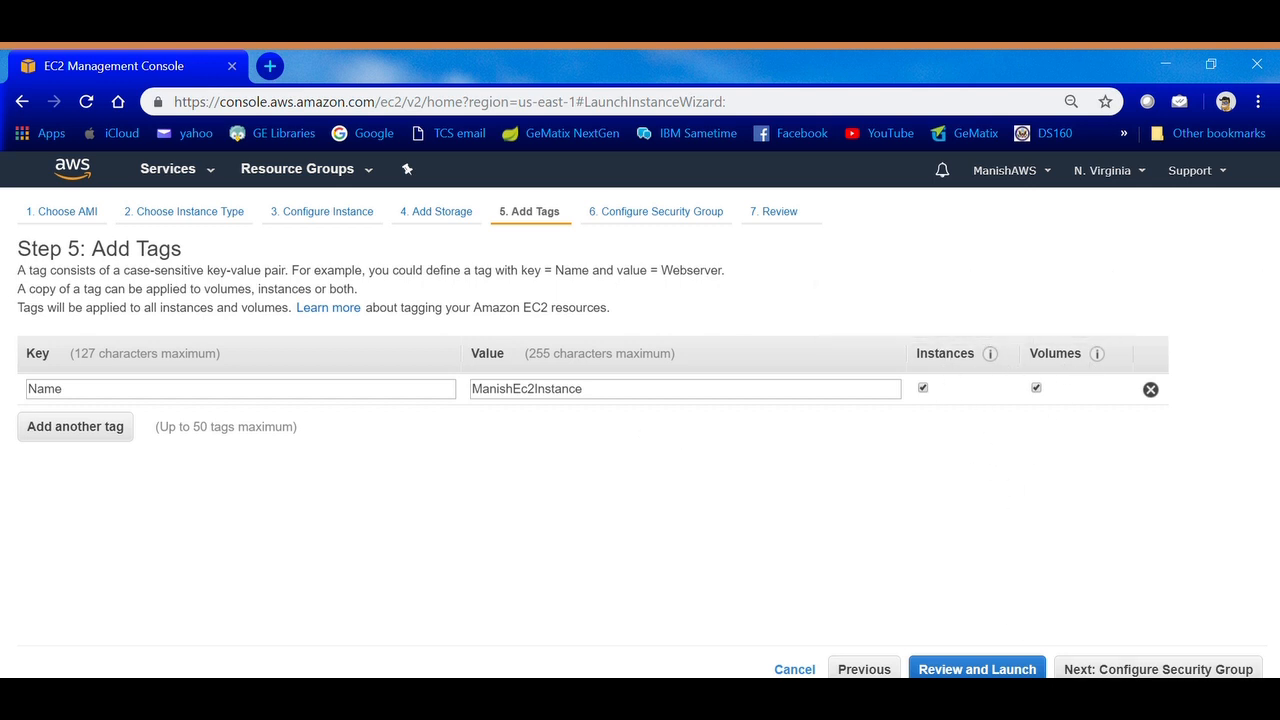
Step: Assign the existing default VPC security group instead of a new one and proceed to review
click(1158, 669)
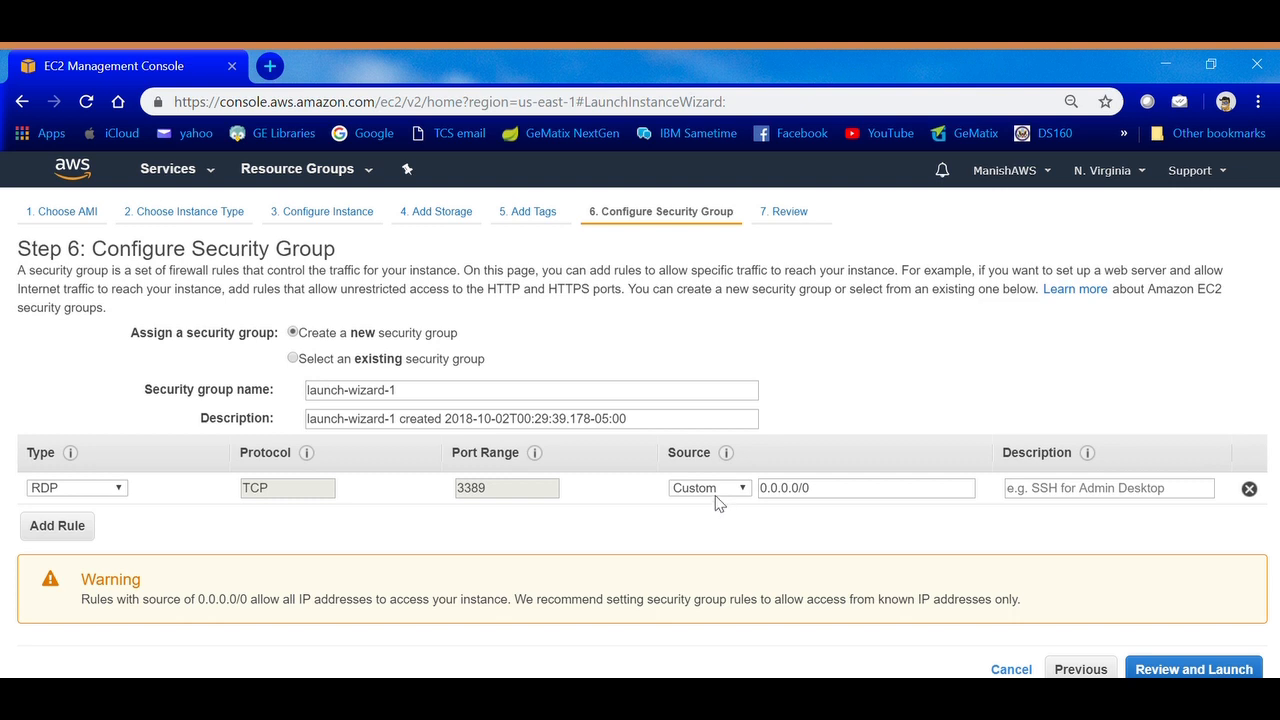
click(294, 359)
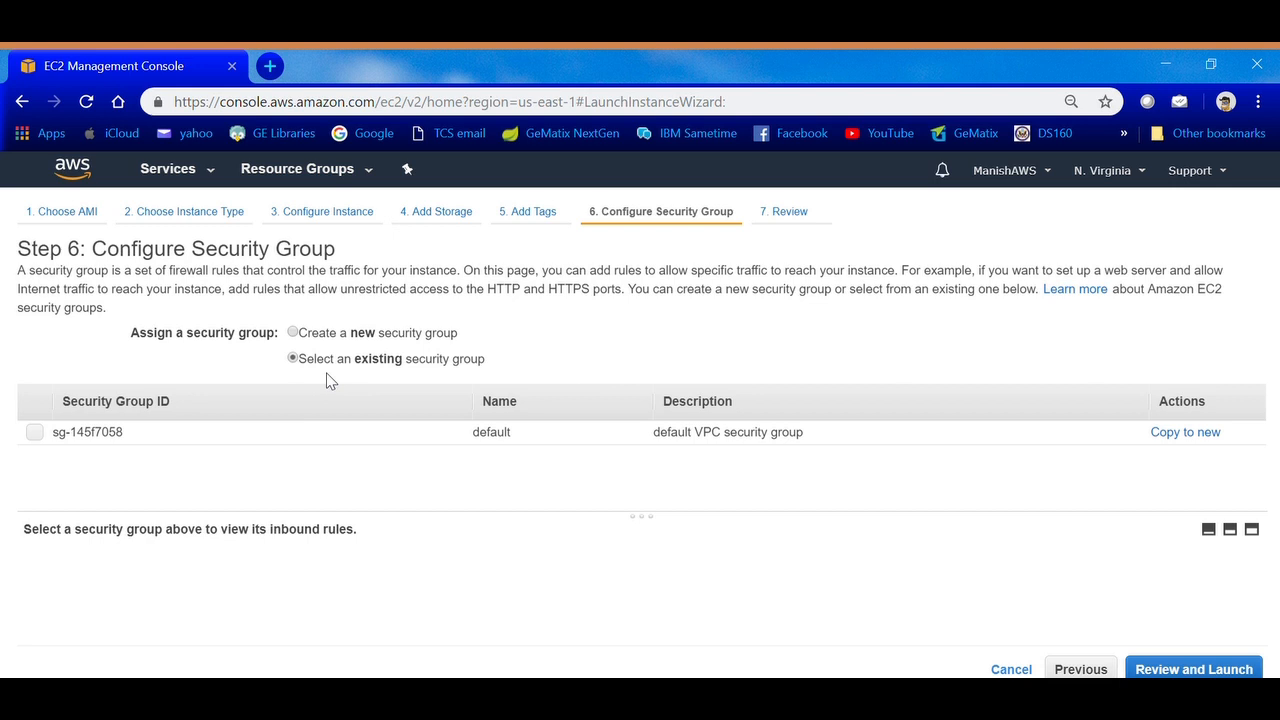
click(35, 432)
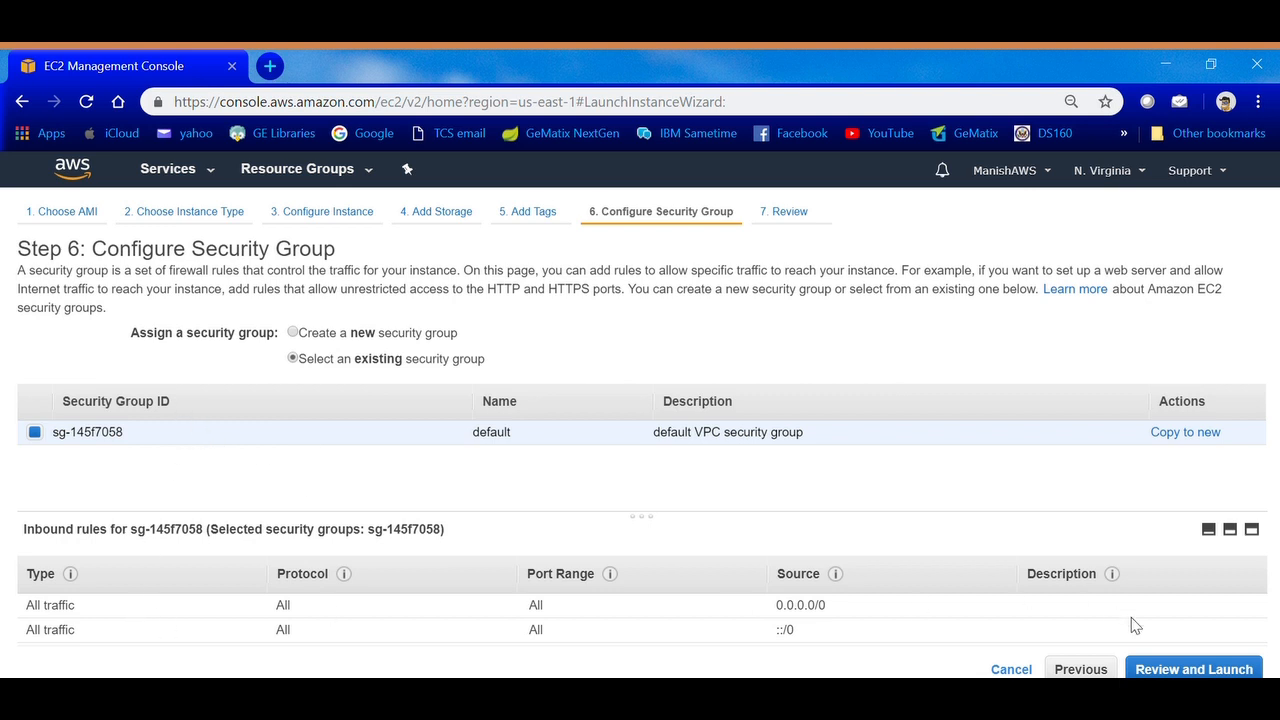
click(1192, 669)
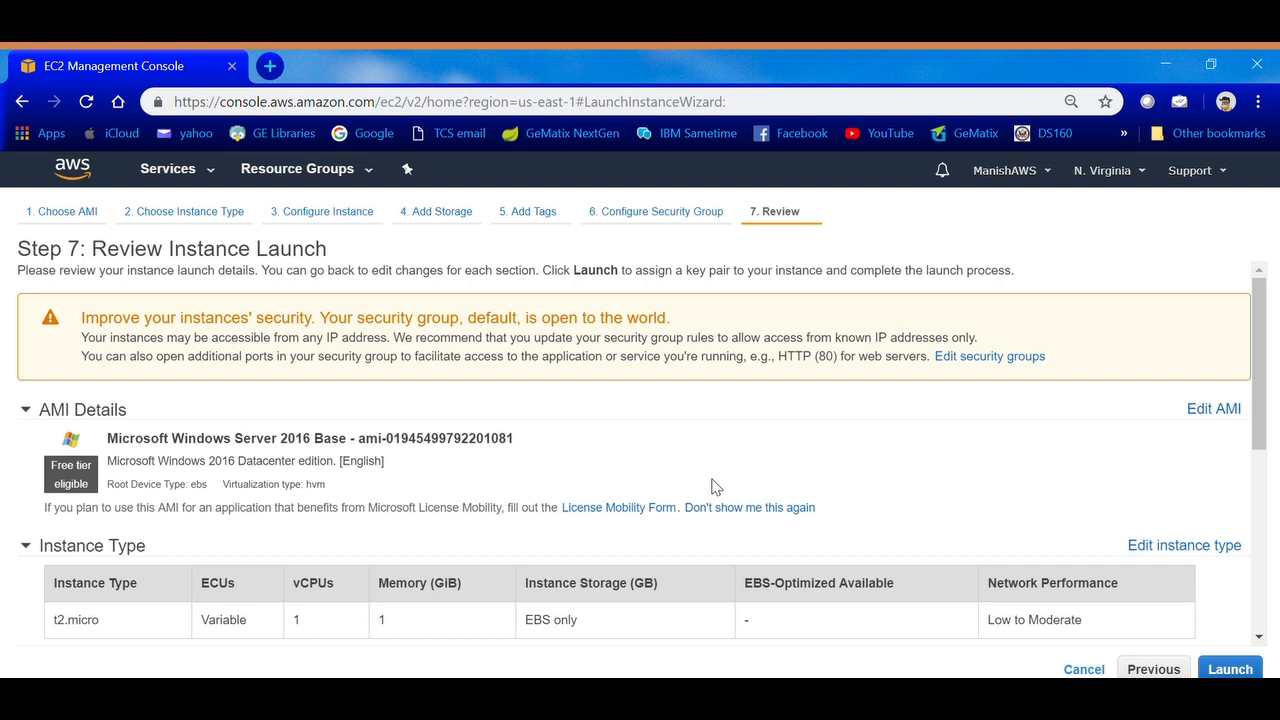
Step: Review the instance launch summary and launch the instance
scroll(715, 486, down, 1)
scroll(715, 486, down, 2)
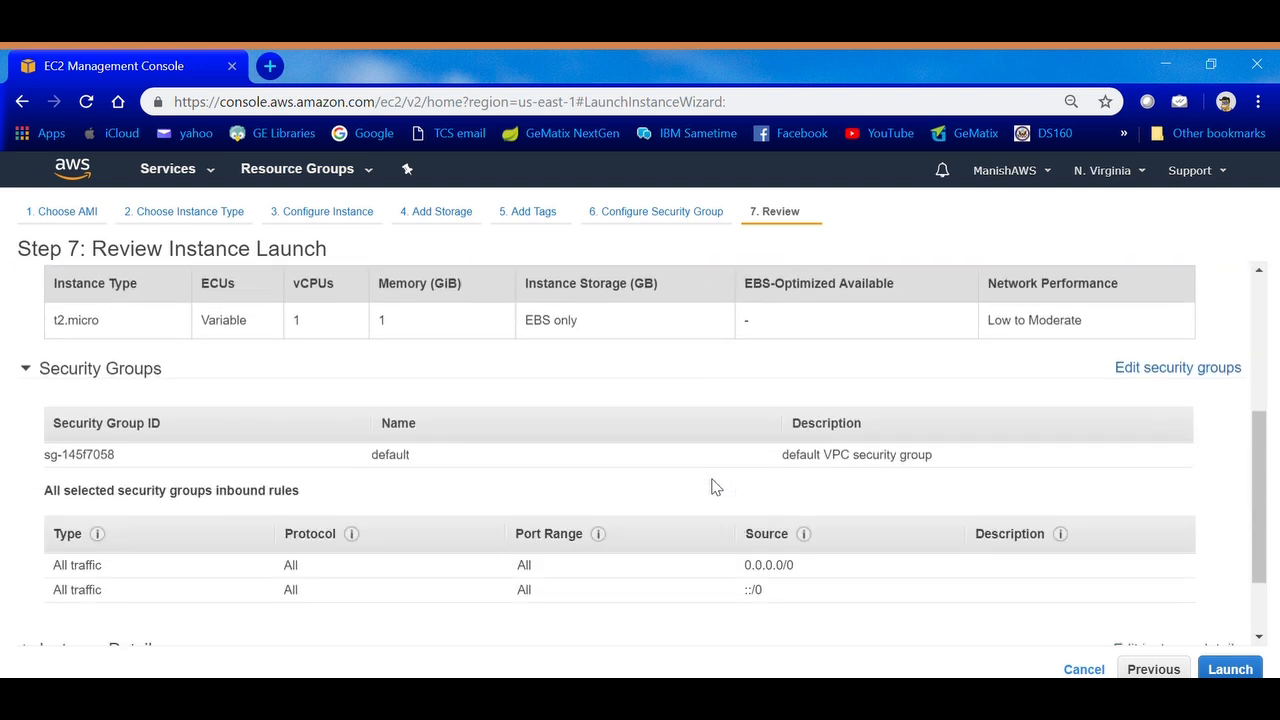
scroll(715, 486, down, 1)
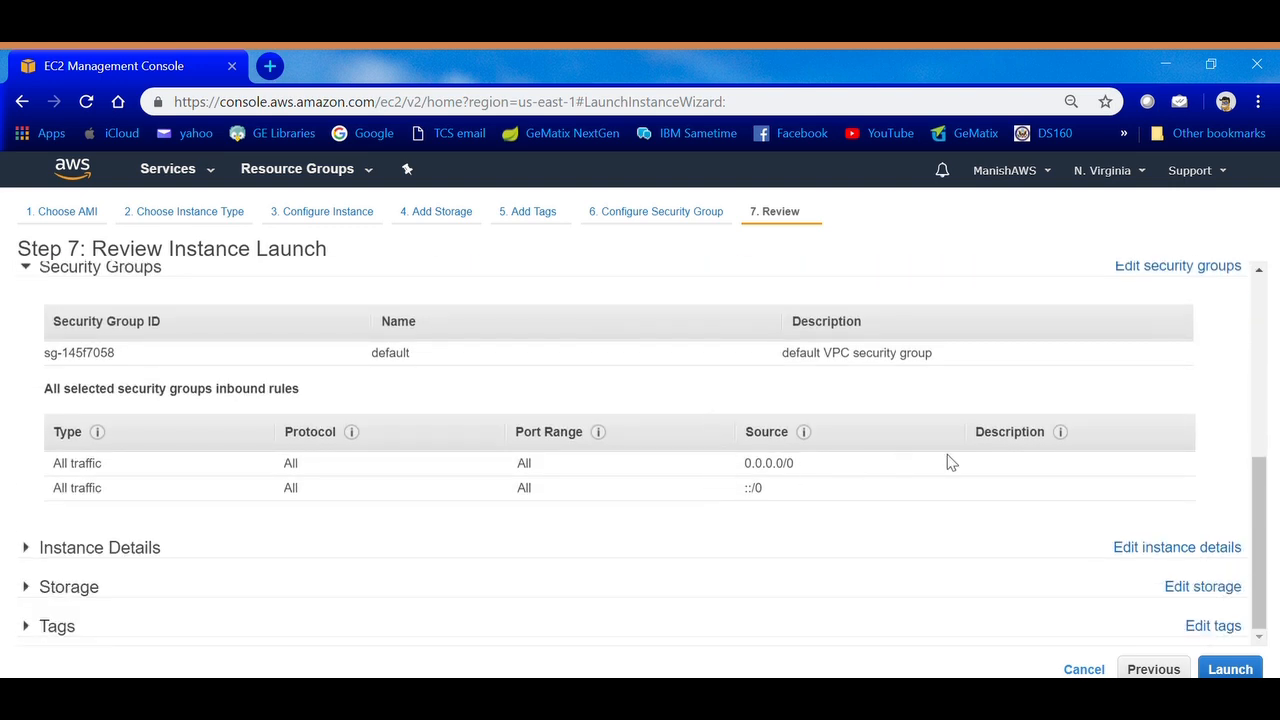
click(1234, 669)
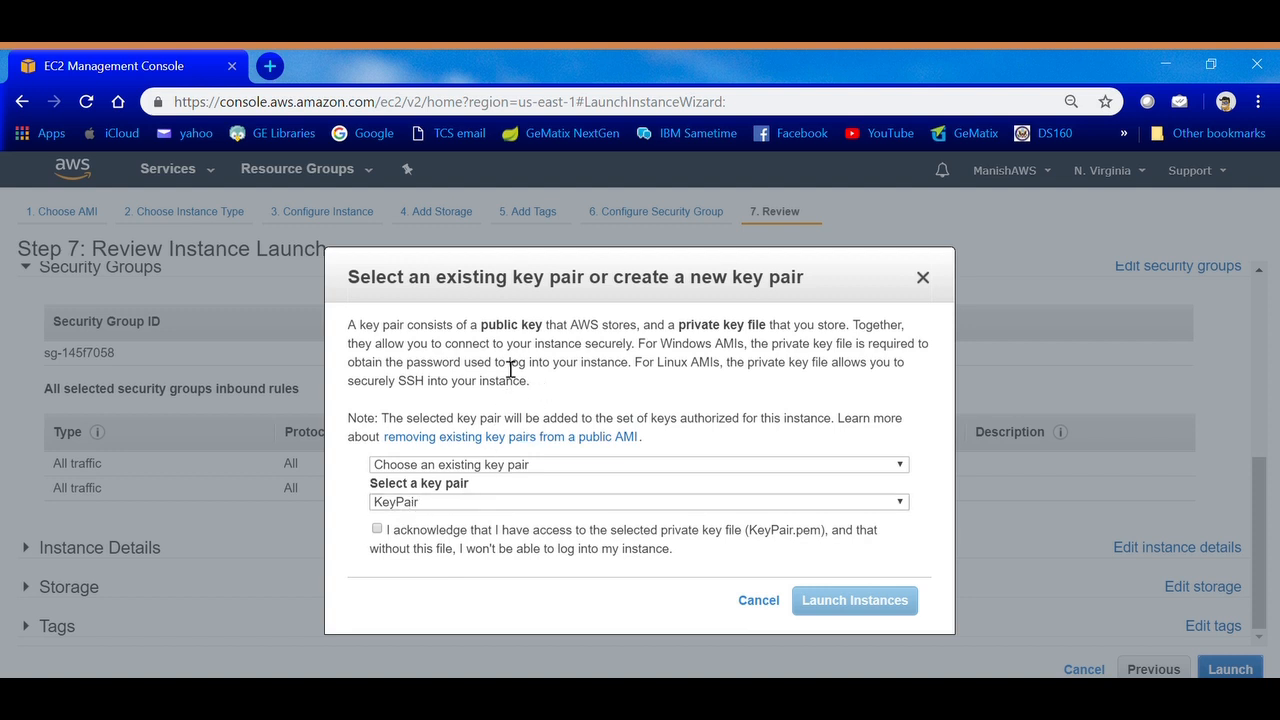
Step: Choose to create a new key pair named with the user's first name plus KeyPair and try downloading it
click(437, 466)
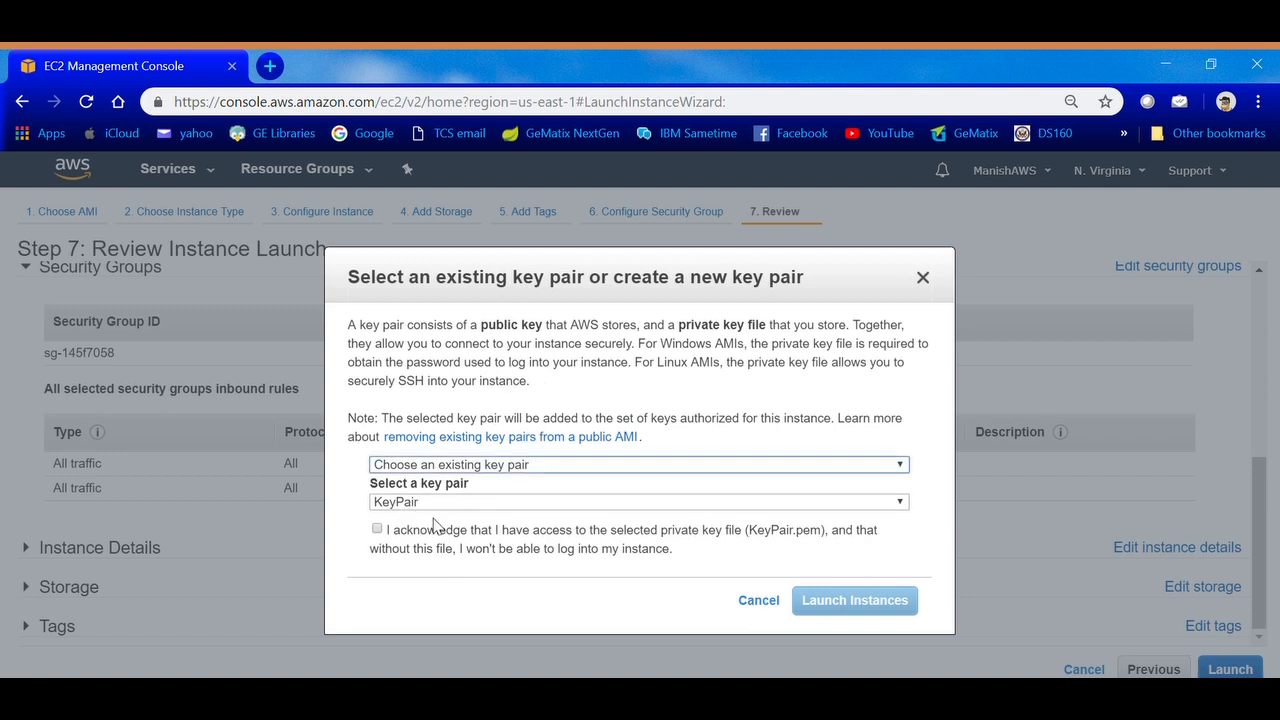
click(435, 526)
text(M)
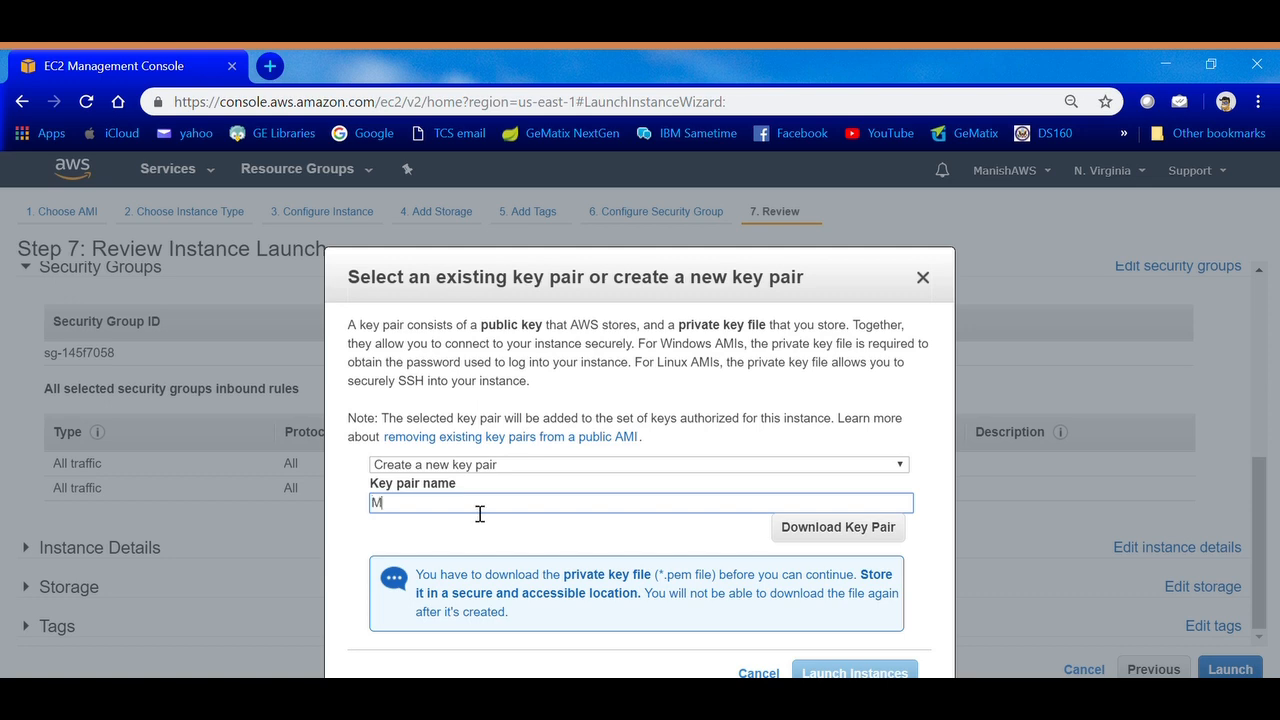
text(anishKeyPair)
click(825, 537)
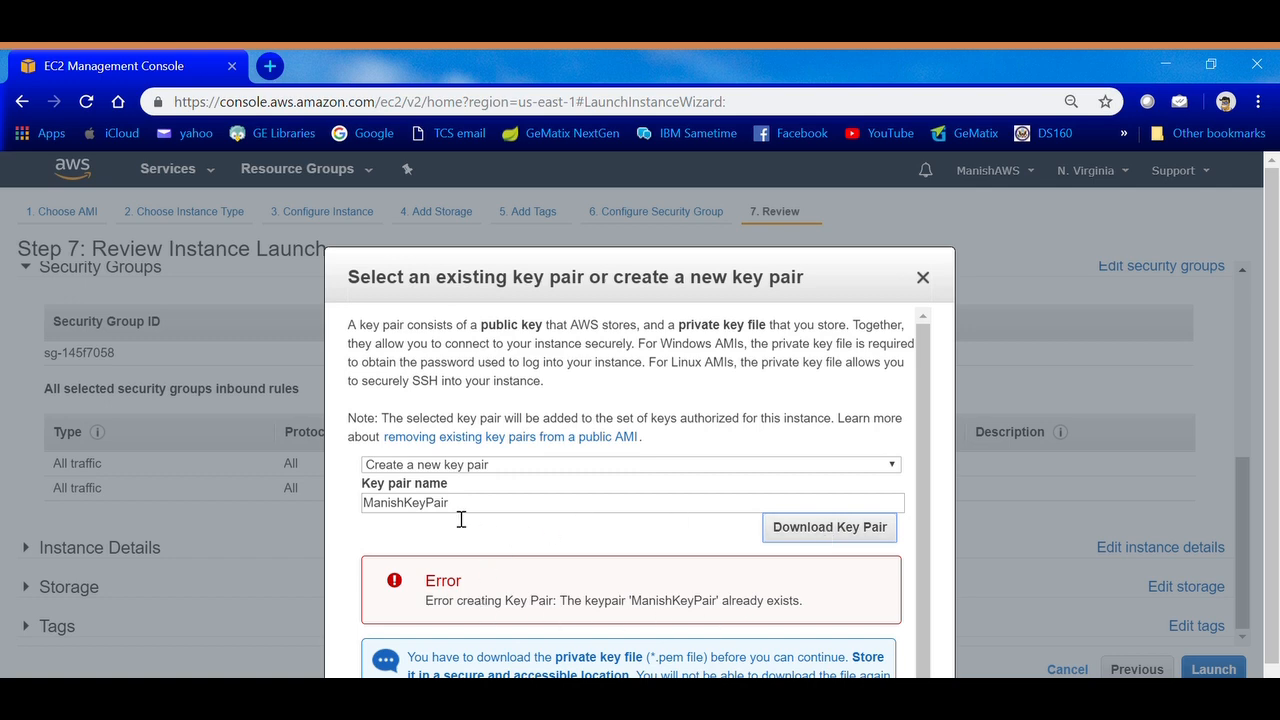
Step: Insert the user's surname into the key pair name, download the key pair and launch the instances
click(416, 506)
text(Dhall)
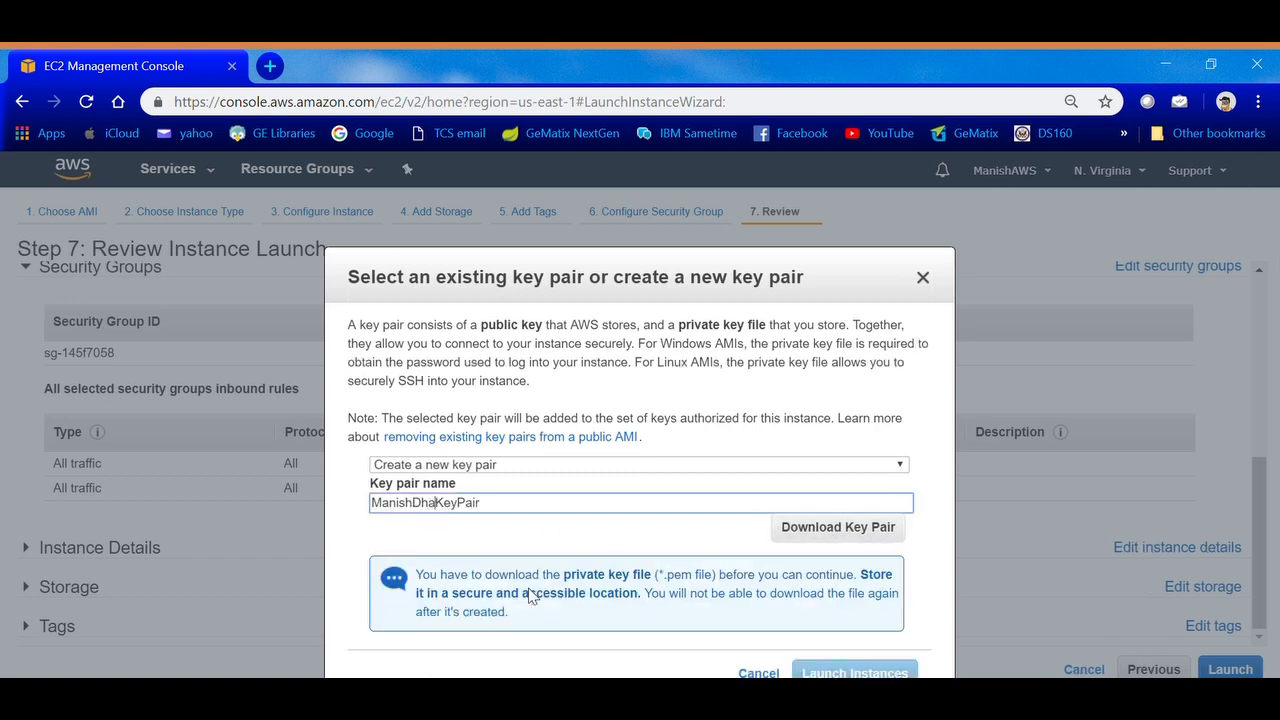
click(855, 538)
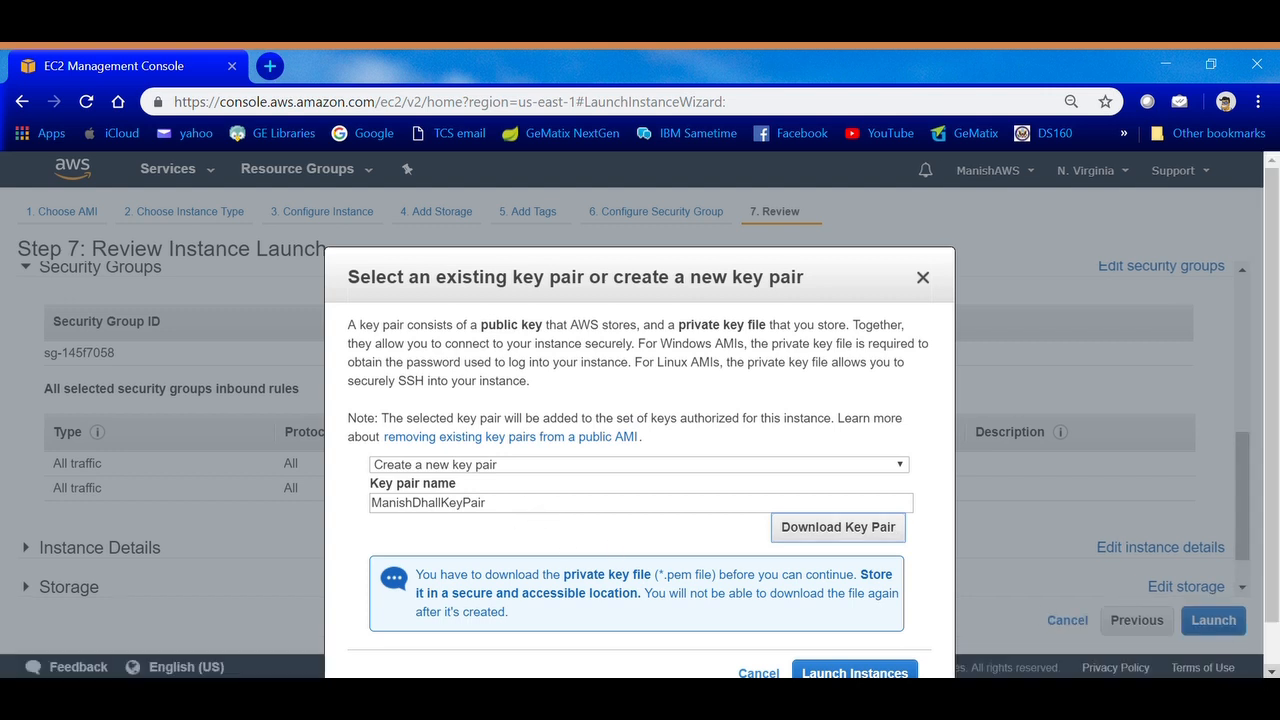
click(555, 530)
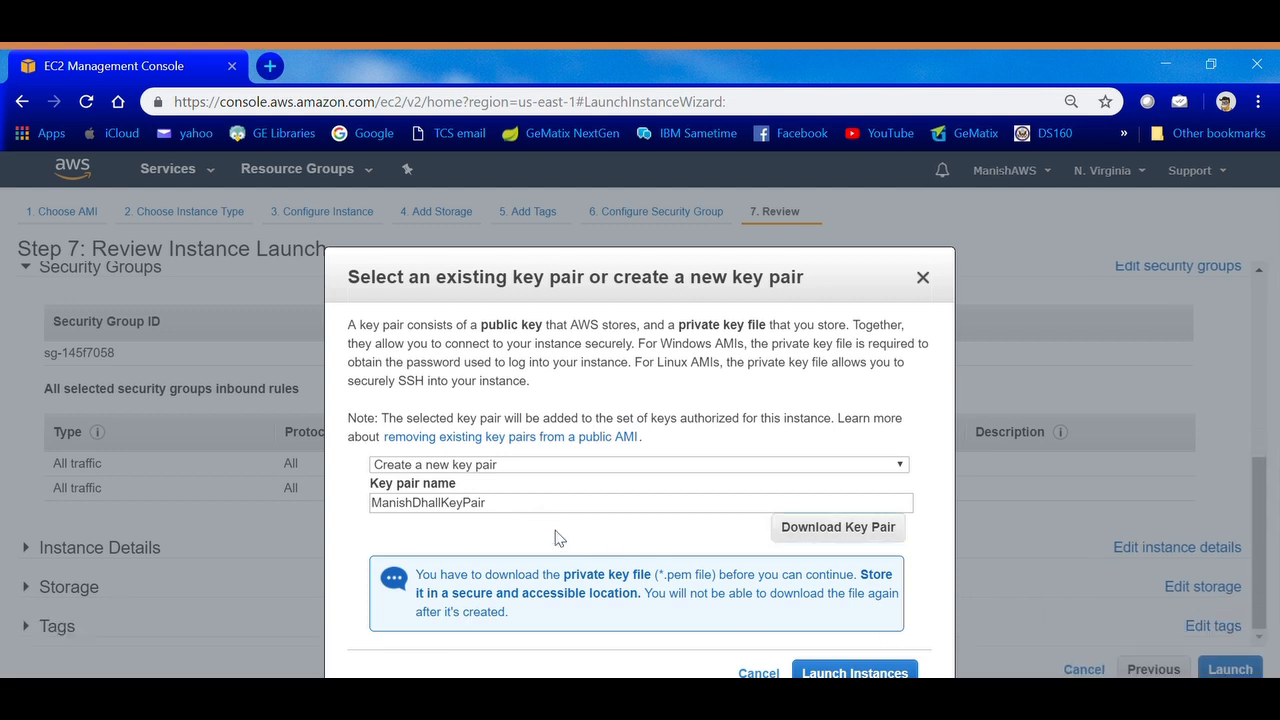
click(855, 672)
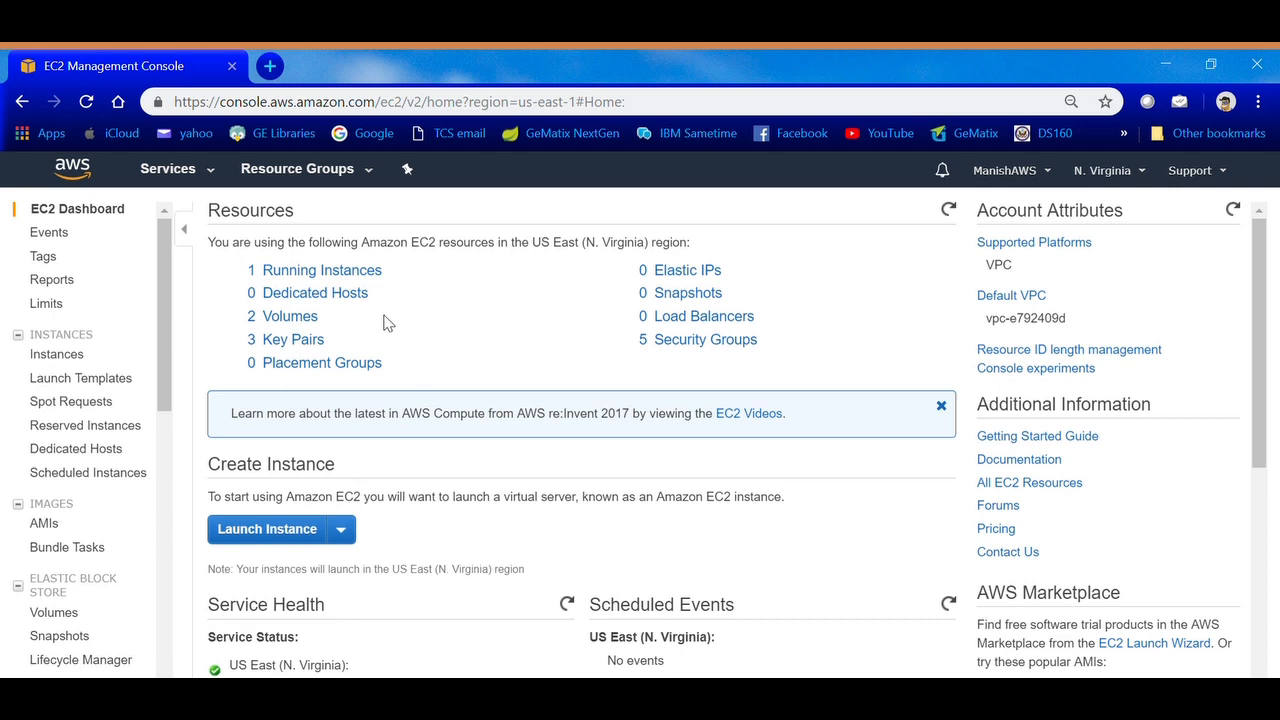
Step: Return to the EC2 dashboard from the services list
click(208, 172)
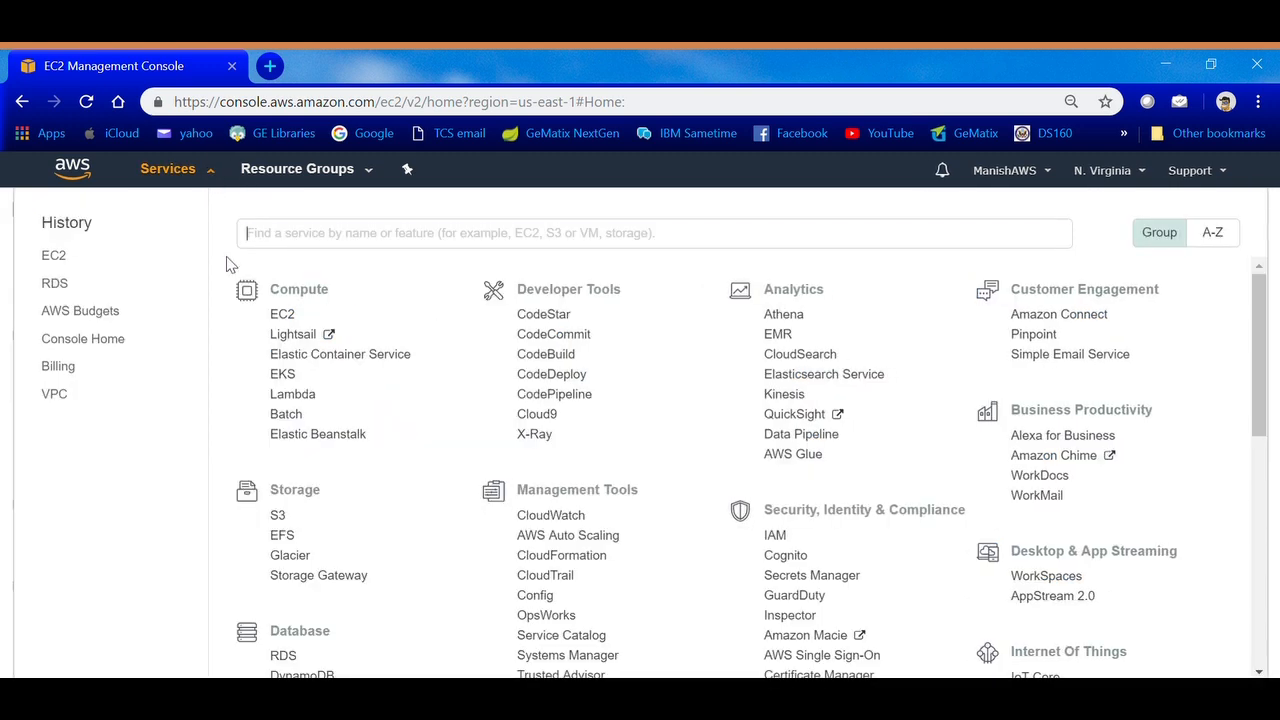
click(282, 314)
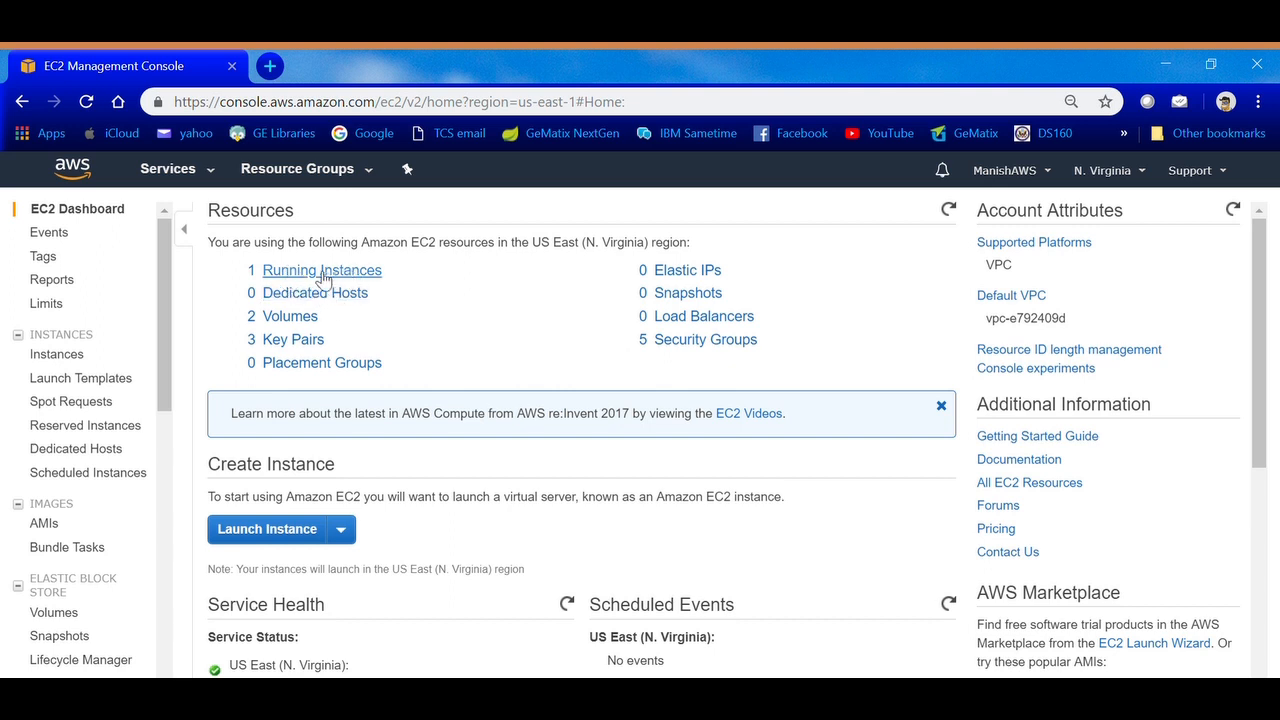
Step: Open the running instances list, select the running instance and scroll across to inspect its public IP and key pair
click(310, 279)
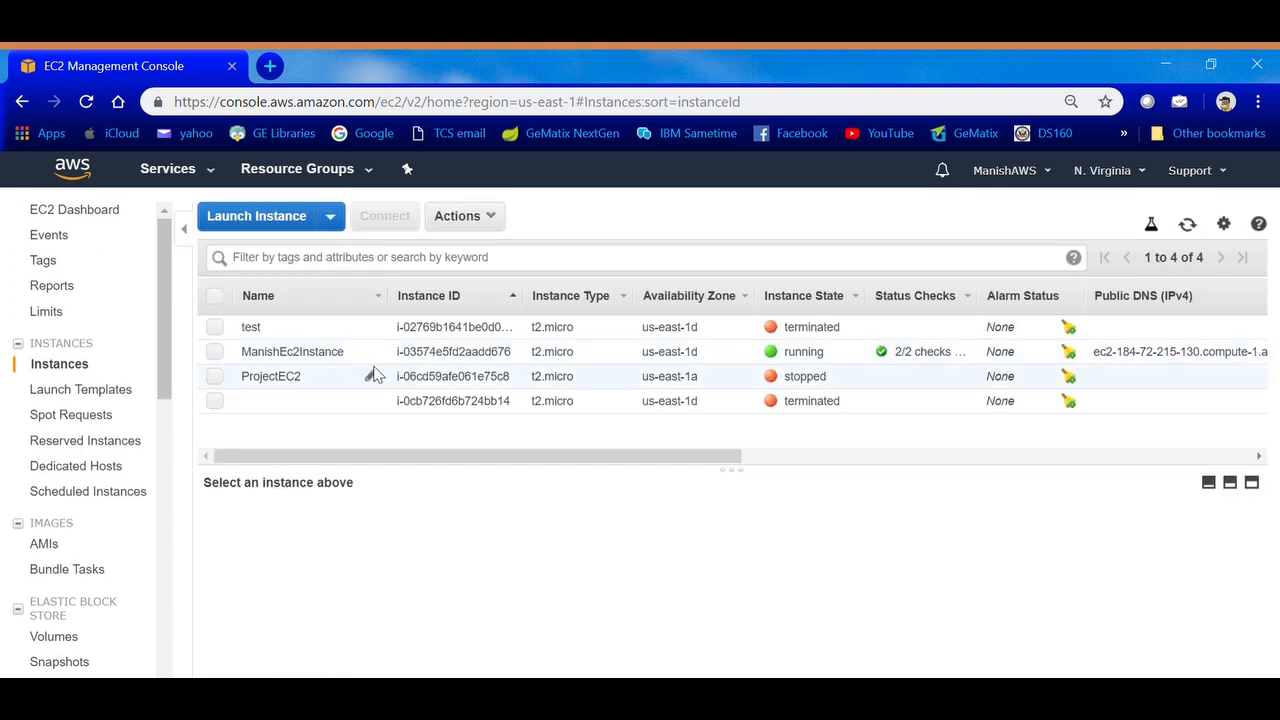
drag(826, 353, 784, 353)
drag(346, 358, 256, 372)
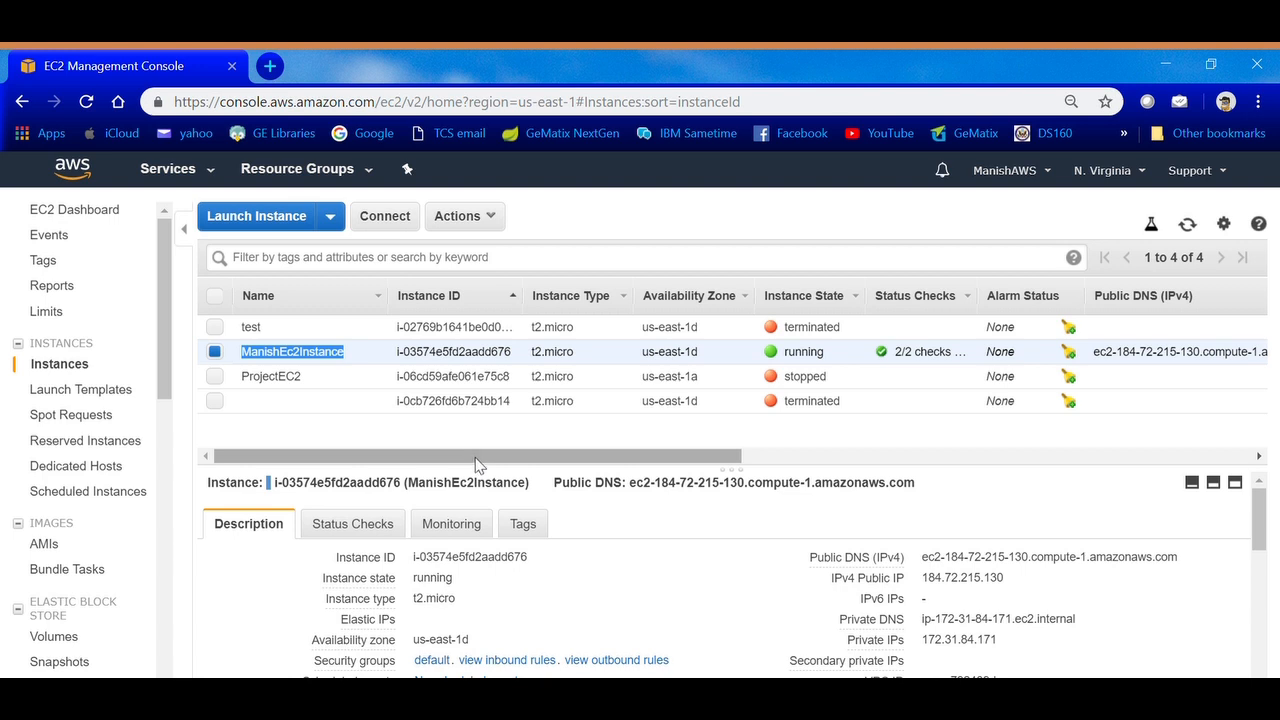
drag(476, 462, 749, 445)
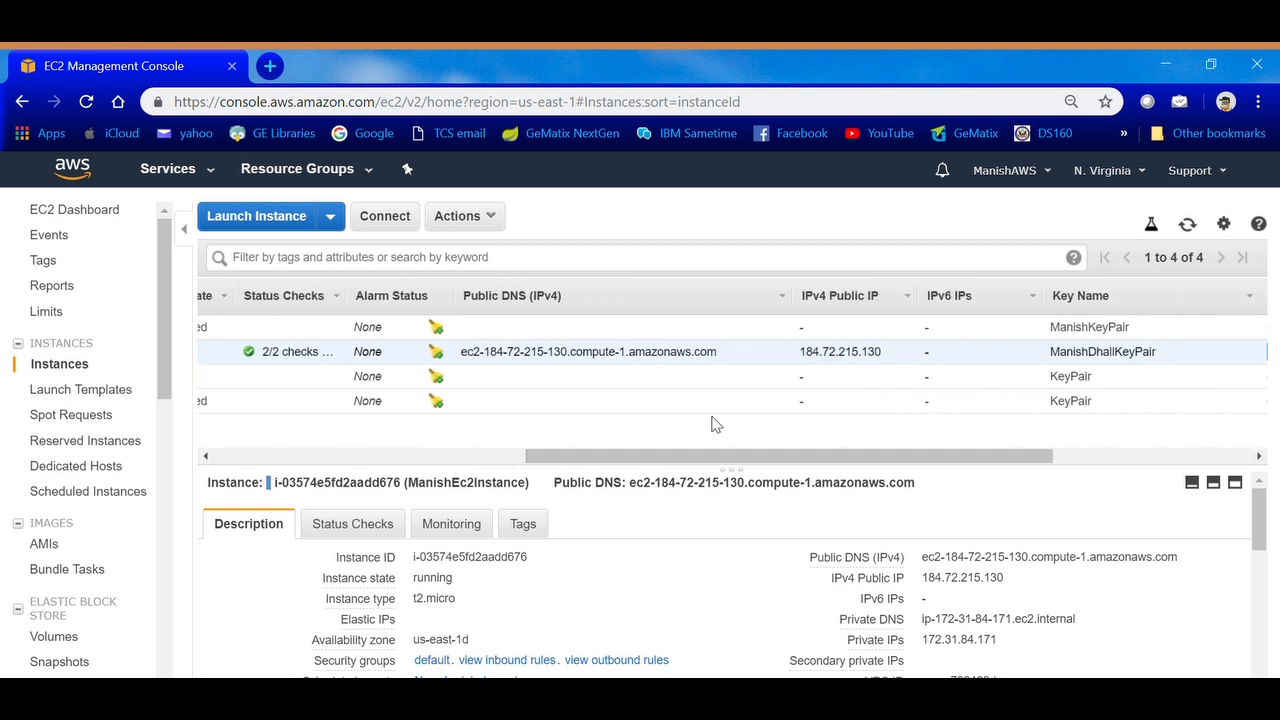
drag(729, 357, 586, 369)
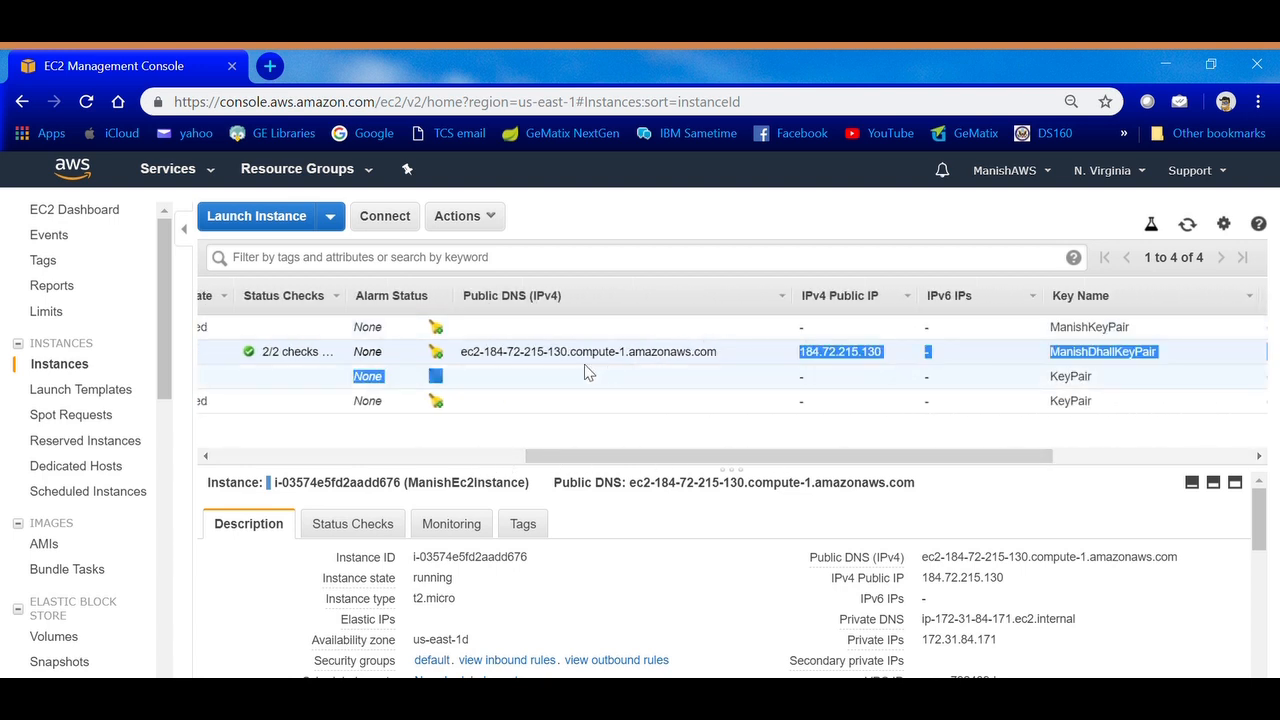
click(890, 354)
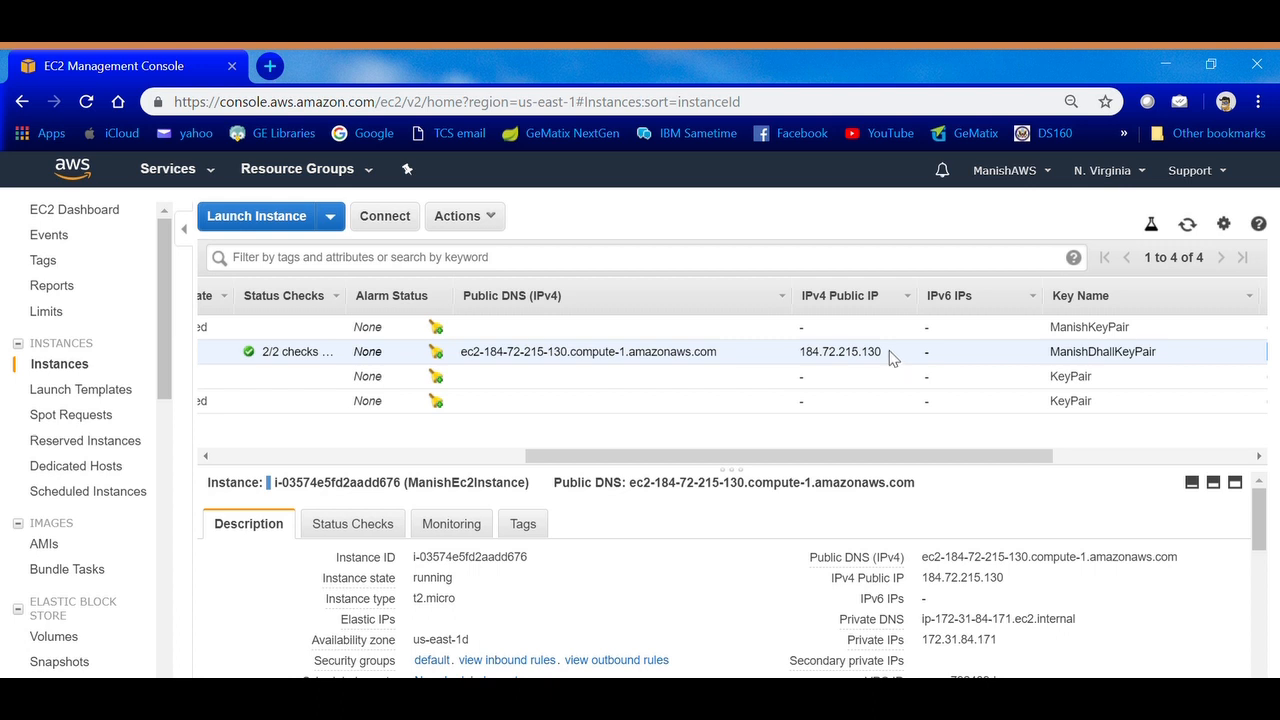
drag(890, 457, 440, 465)
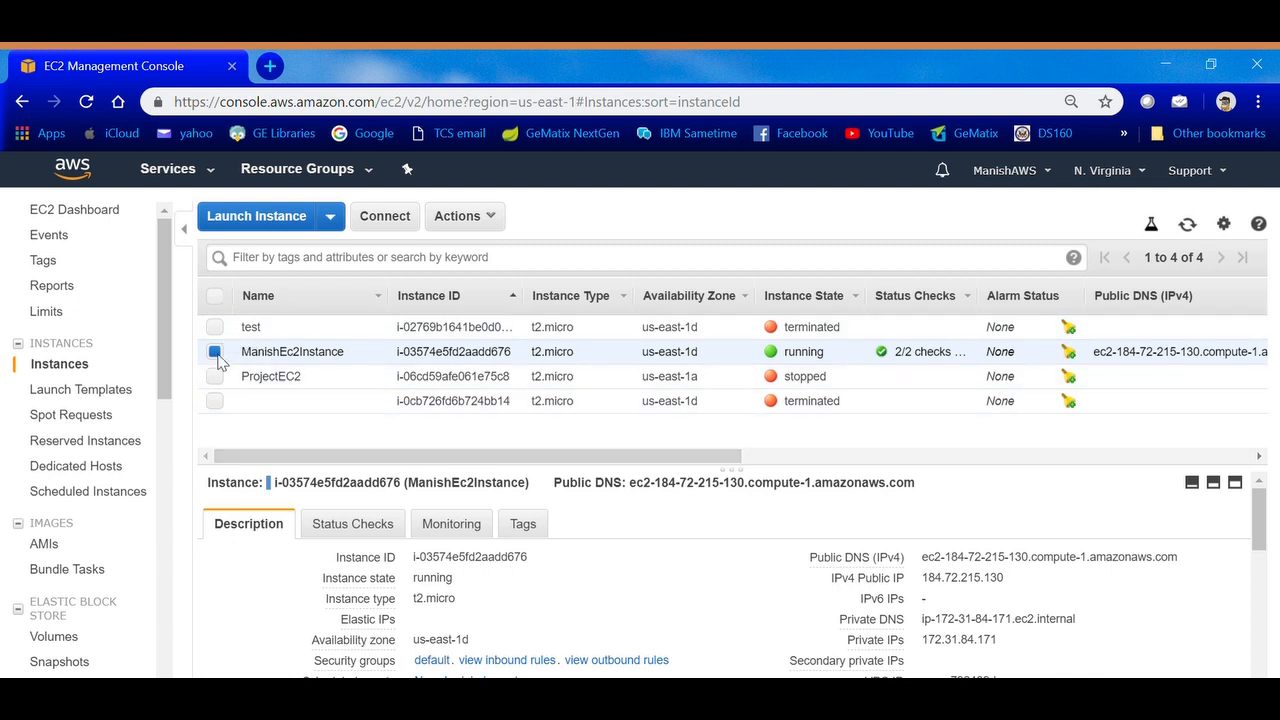
Step: Open the connection dialog for the selected instance and download the remote desktop file
click(386, 220)
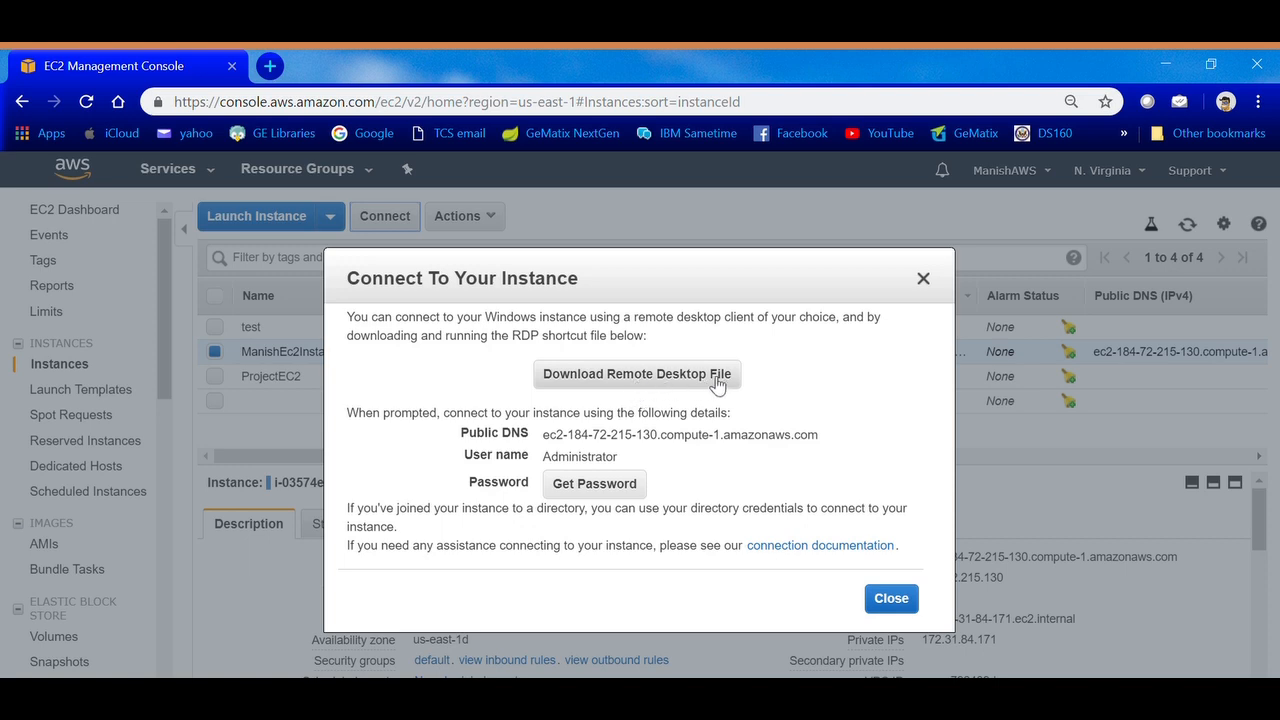
drag(541, 434, 825, 440)
click(826, 440)
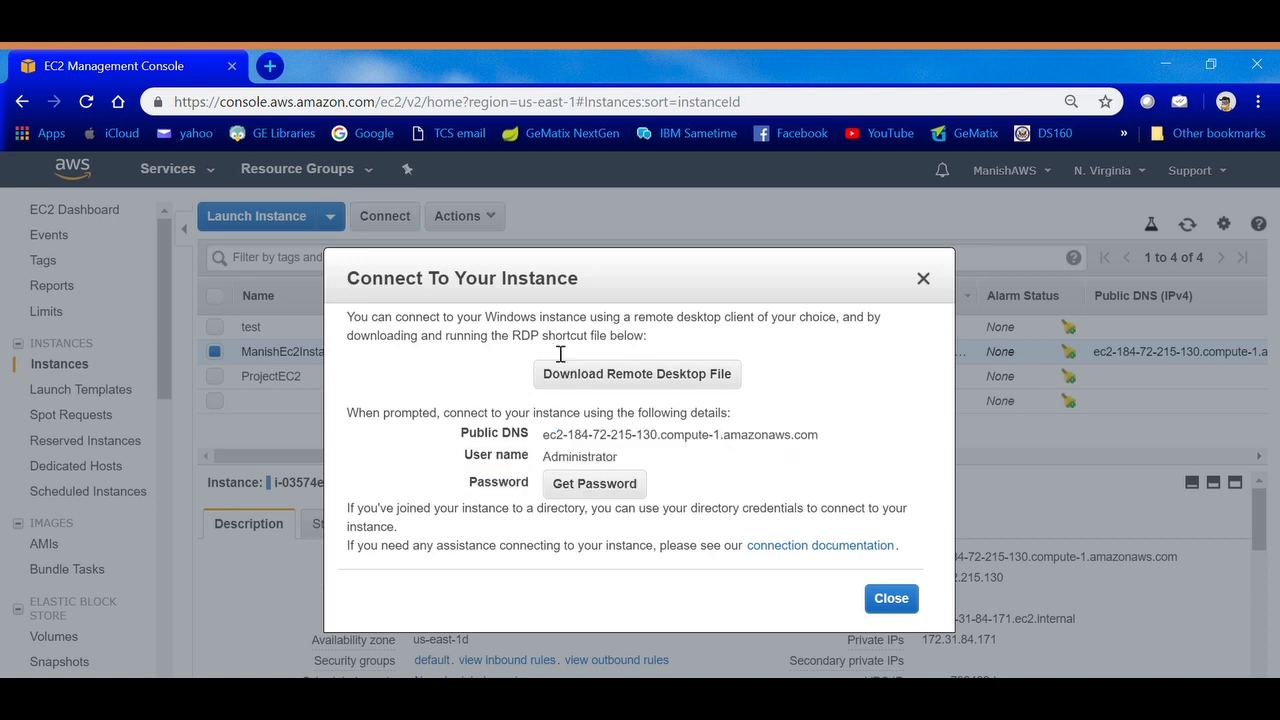
click(641, 382)
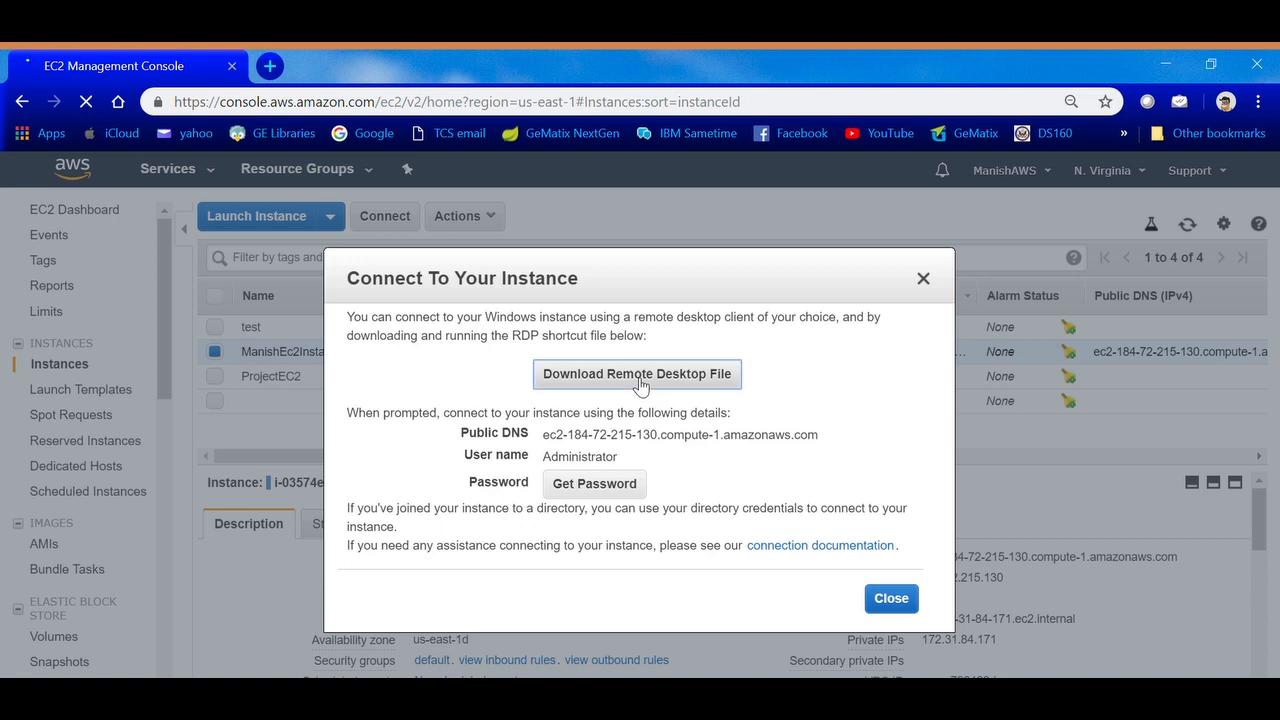
click(506, 506)
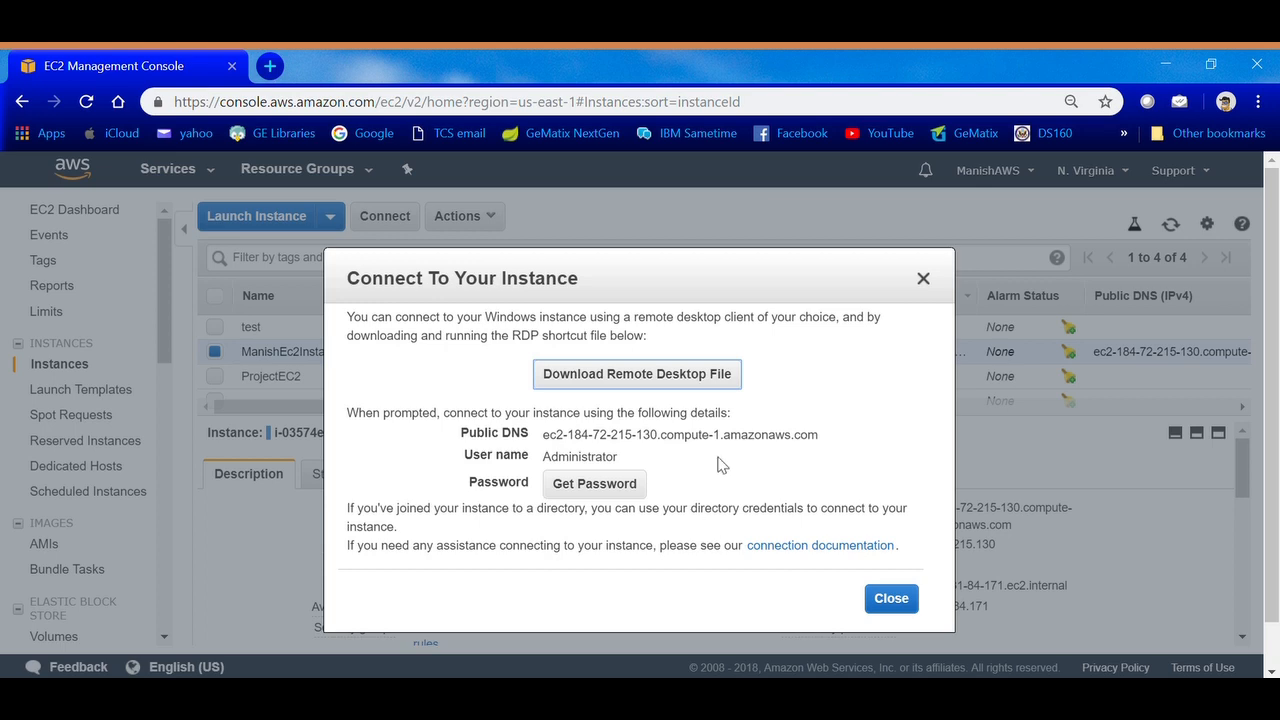
Step: Retrieve the Administrator password by loading the instance's downloaded key pair .pem file and decrypting it
click(594, 490)
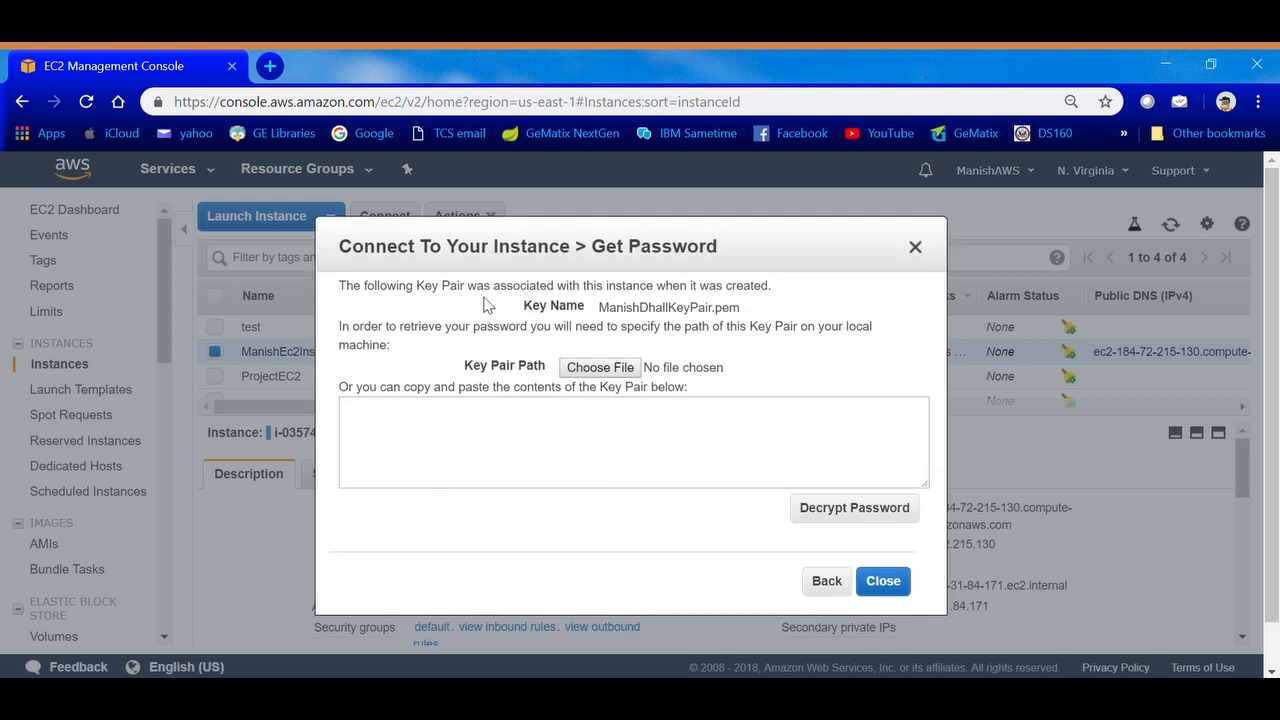
drag(599, 309, 760, 320)
click(762, 326)
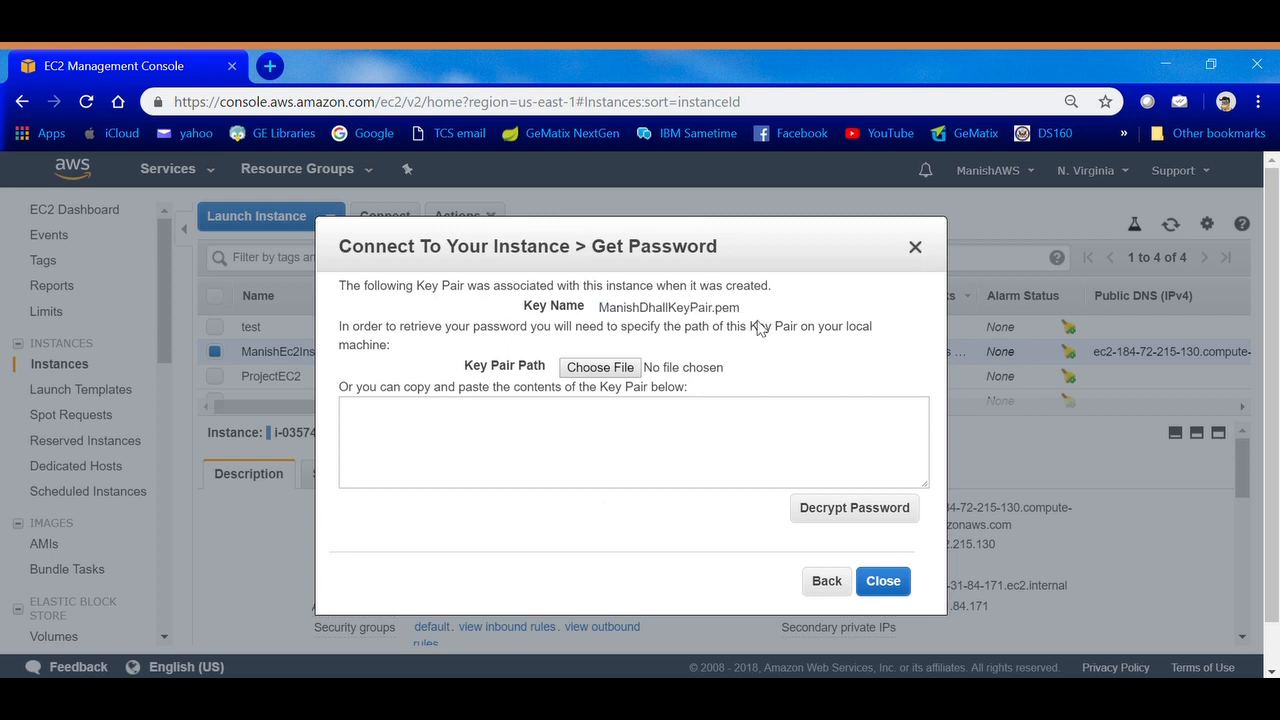
click(606, 369)
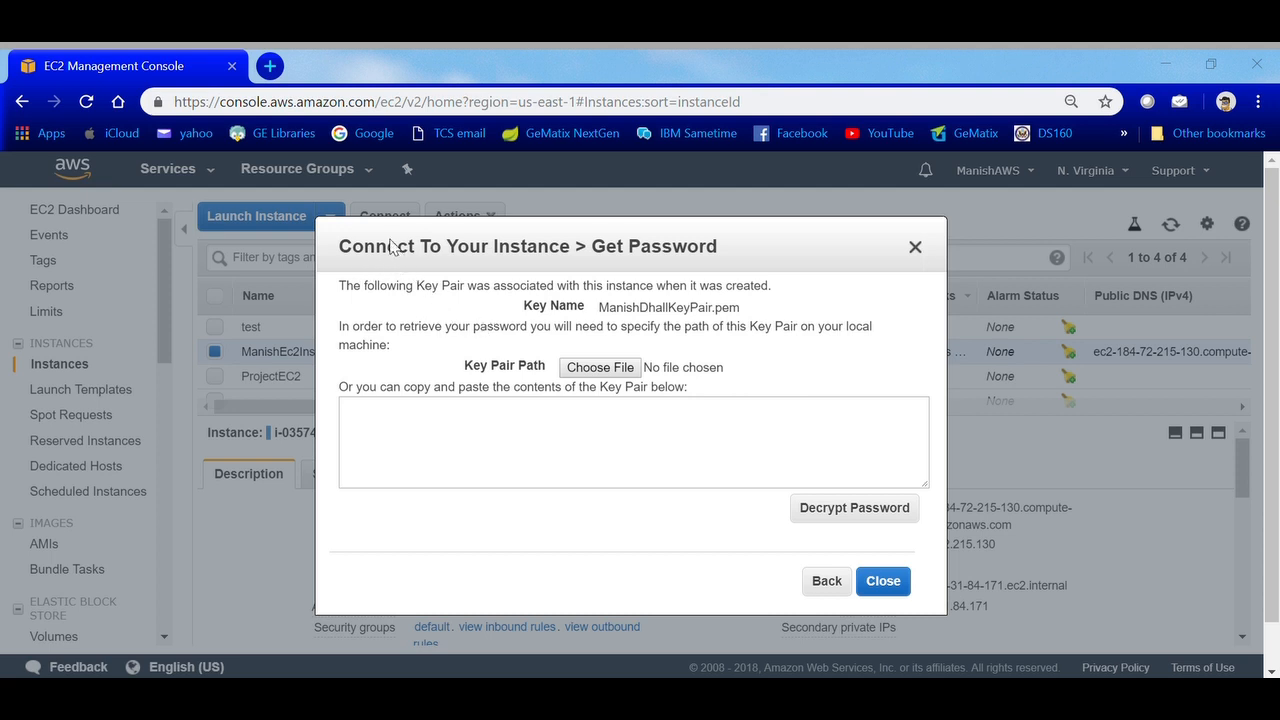
click(488, 512)
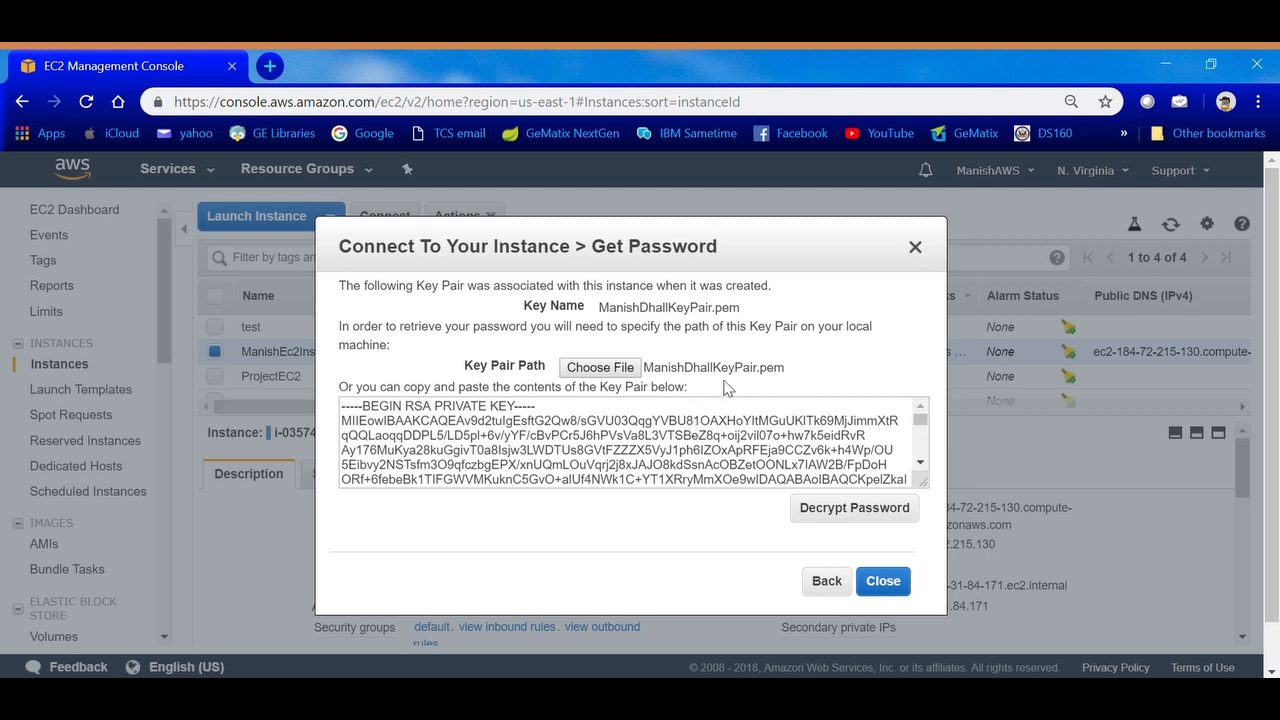
click(792, 376)
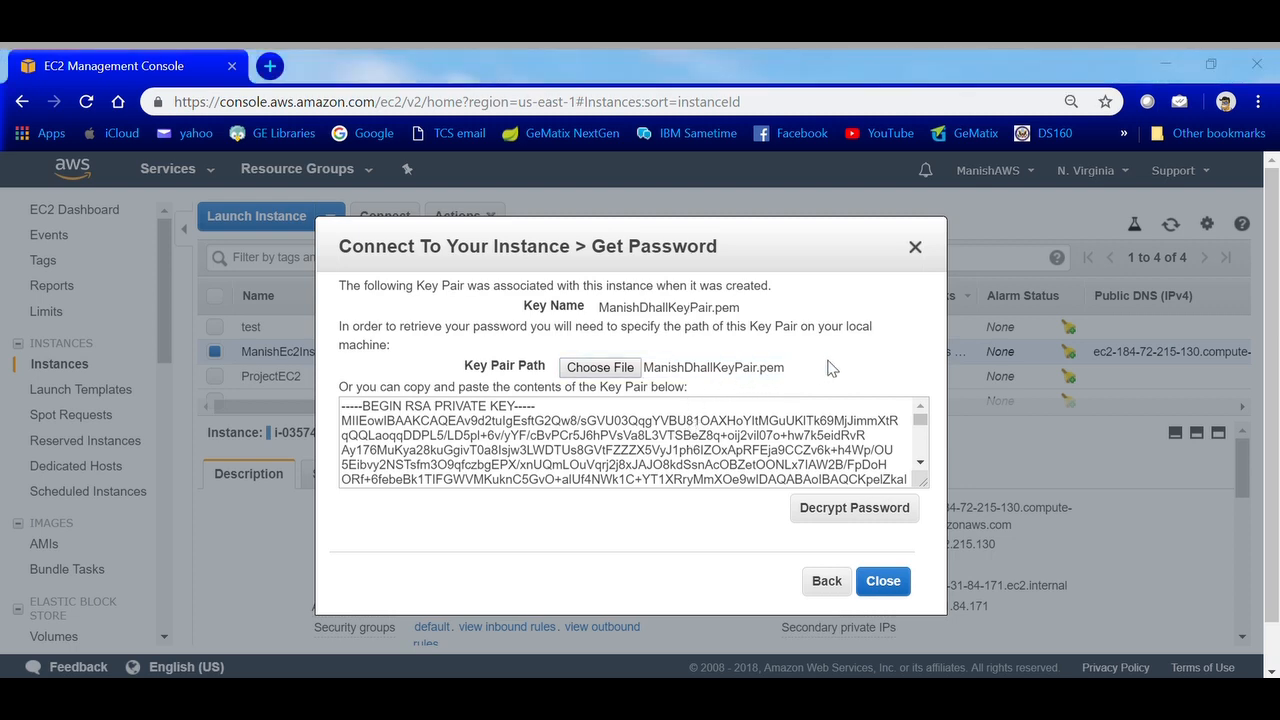
key(Escape)
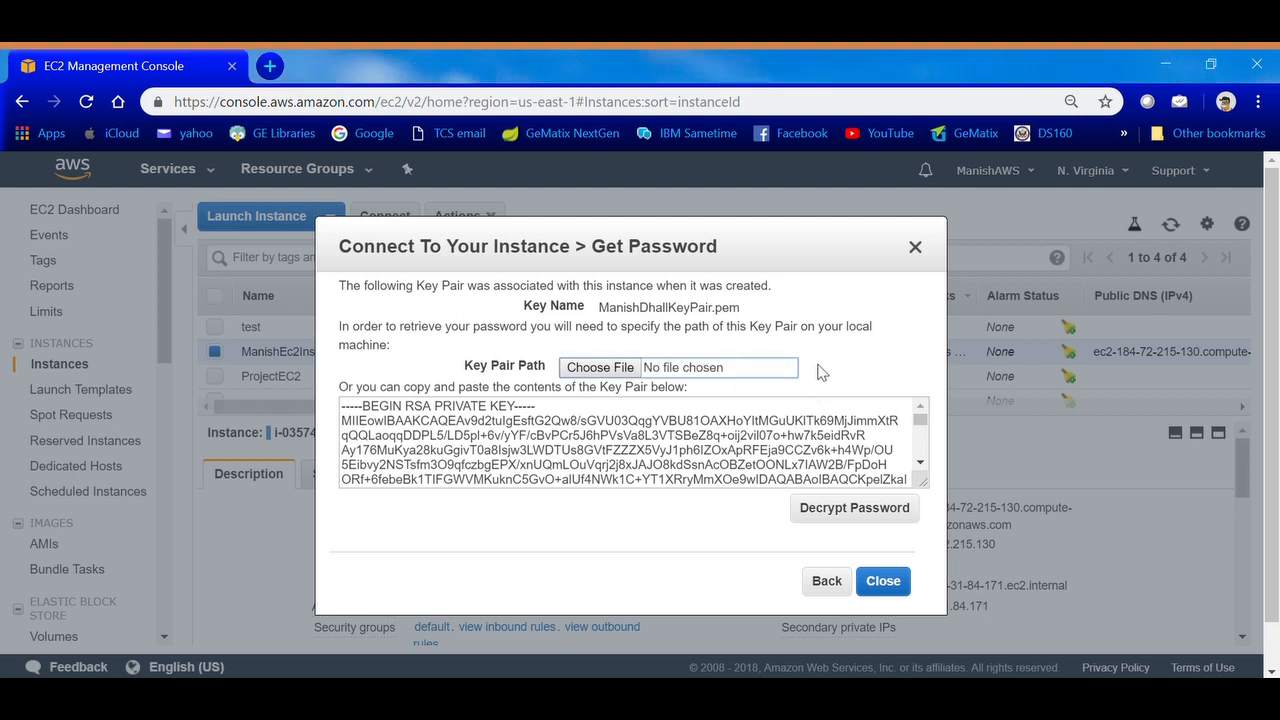
click(848, 509)
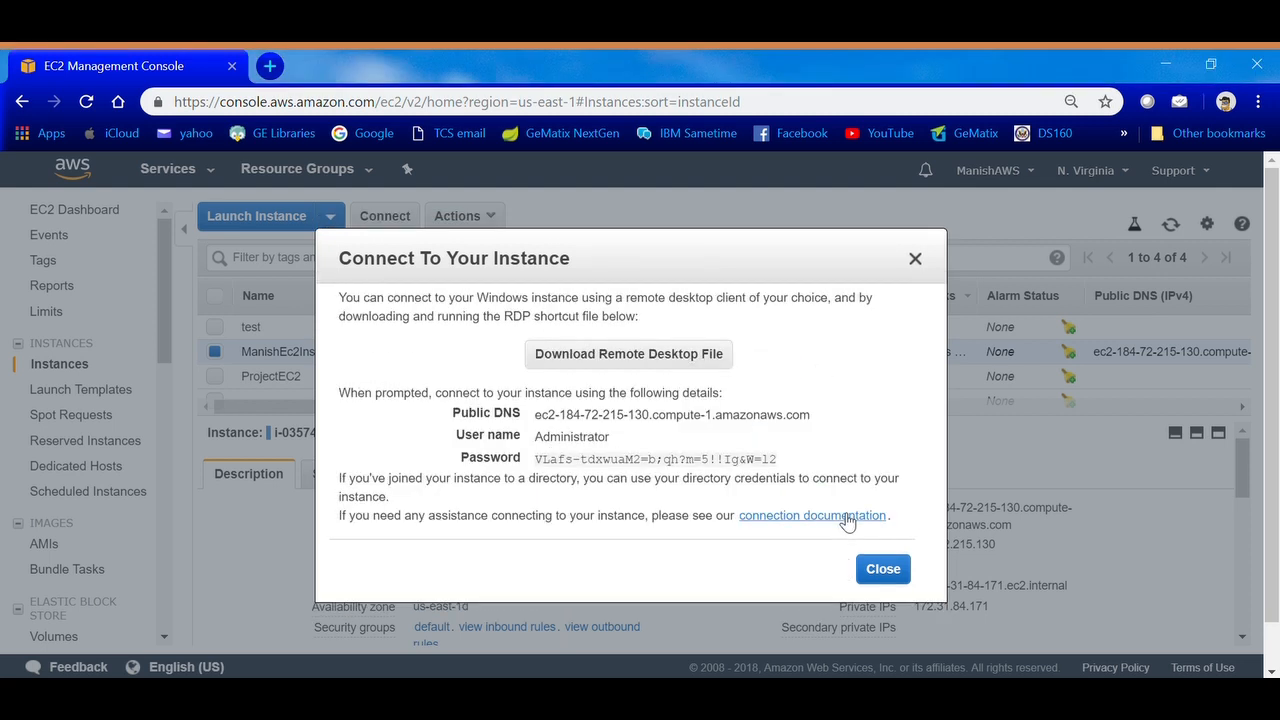
Step: Copy the decrypted Administrator password to the clipboard
mouse_move(549, 469)
click(786, 459)
mouse_move(794, 464)
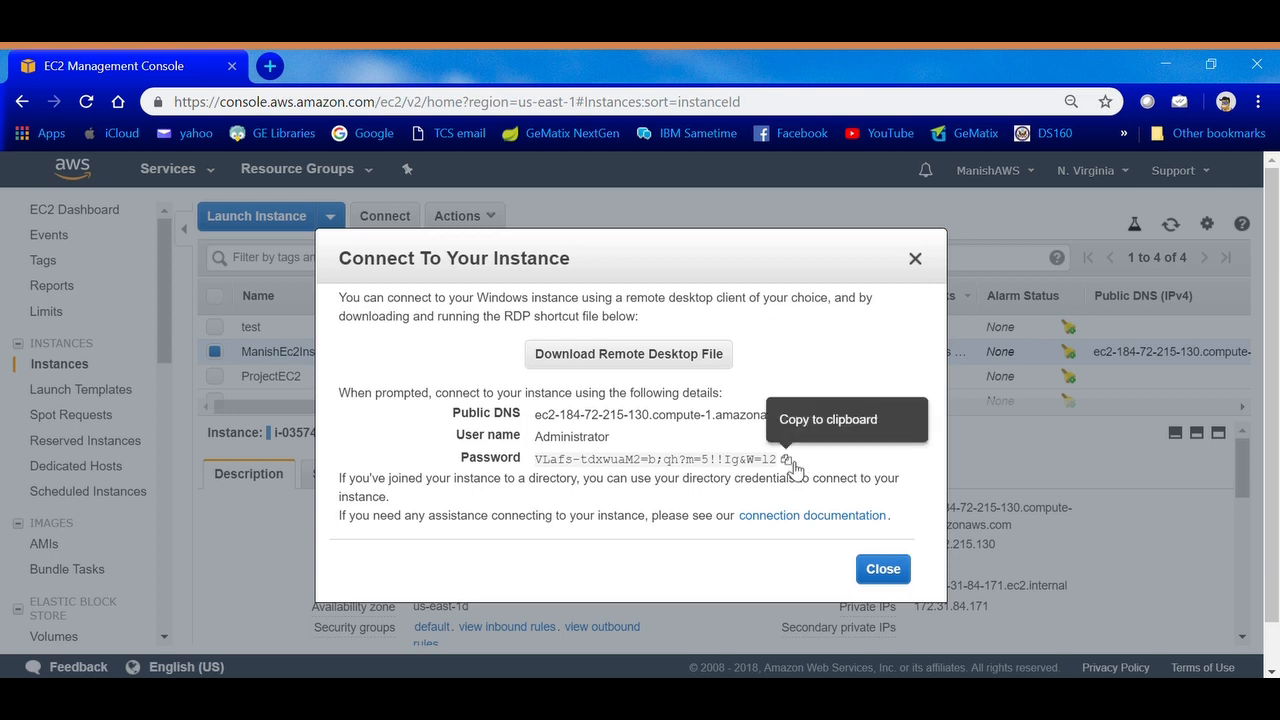
click(790, 461)
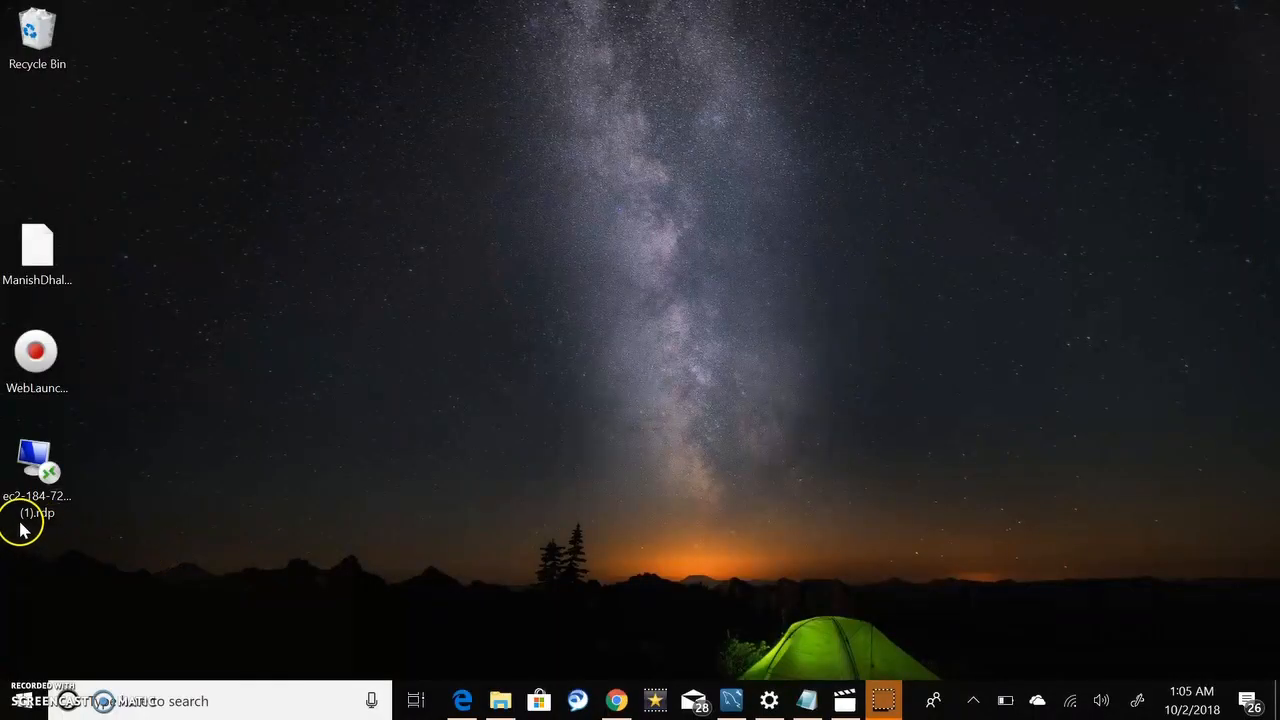
Step: Switch to the desktop, open the downloaded .rdp file, accept the connection and paste the Administrator password to log in
click(40, 478)
click(40, 478)
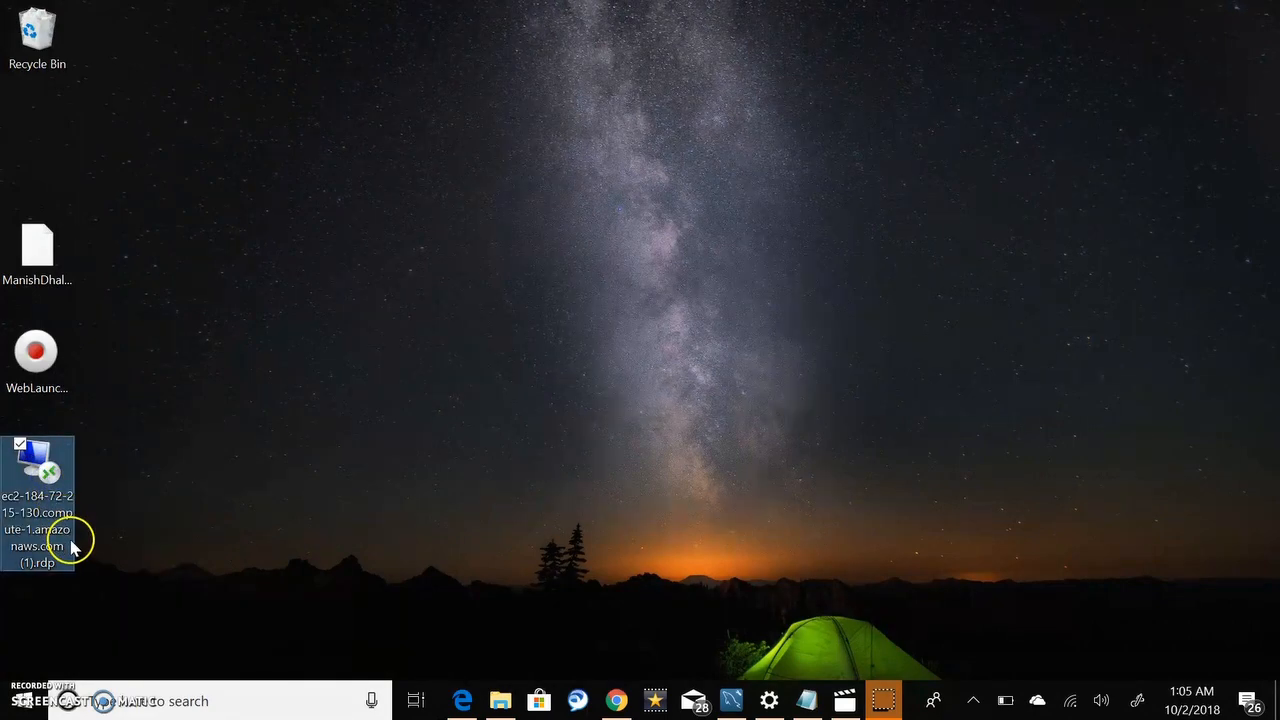
double_click(40, 468)
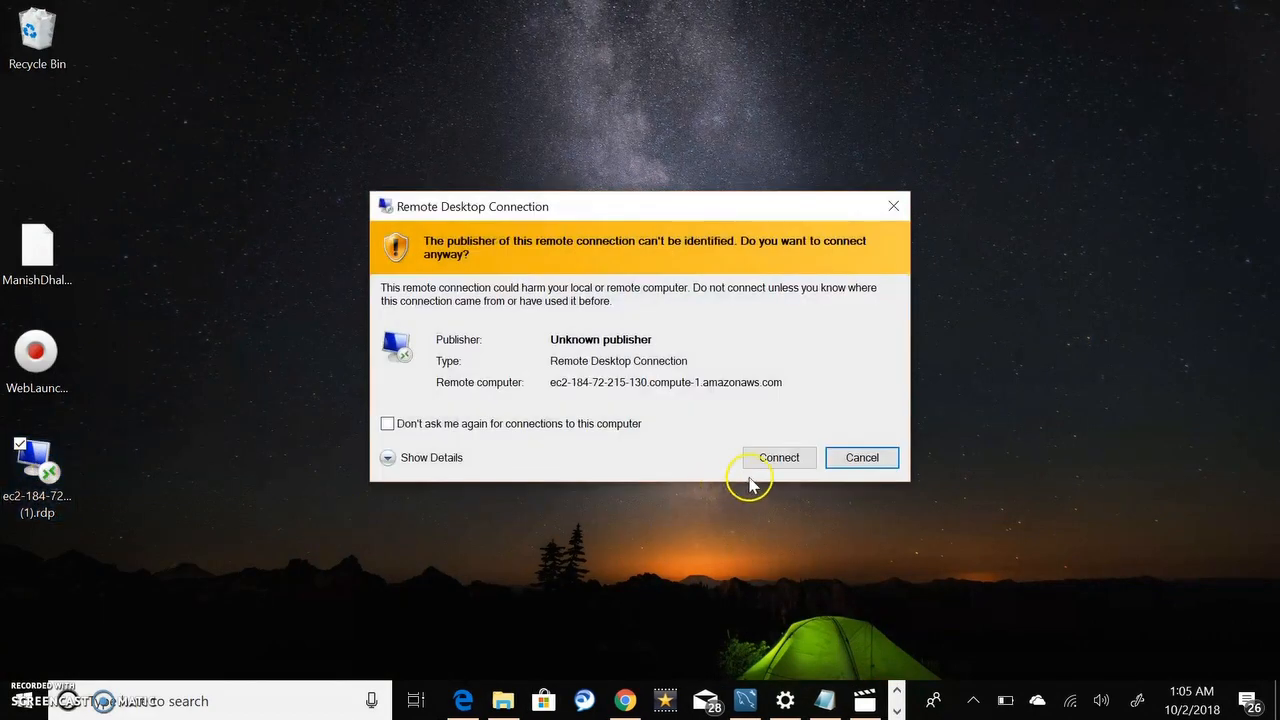
click(777, 457)
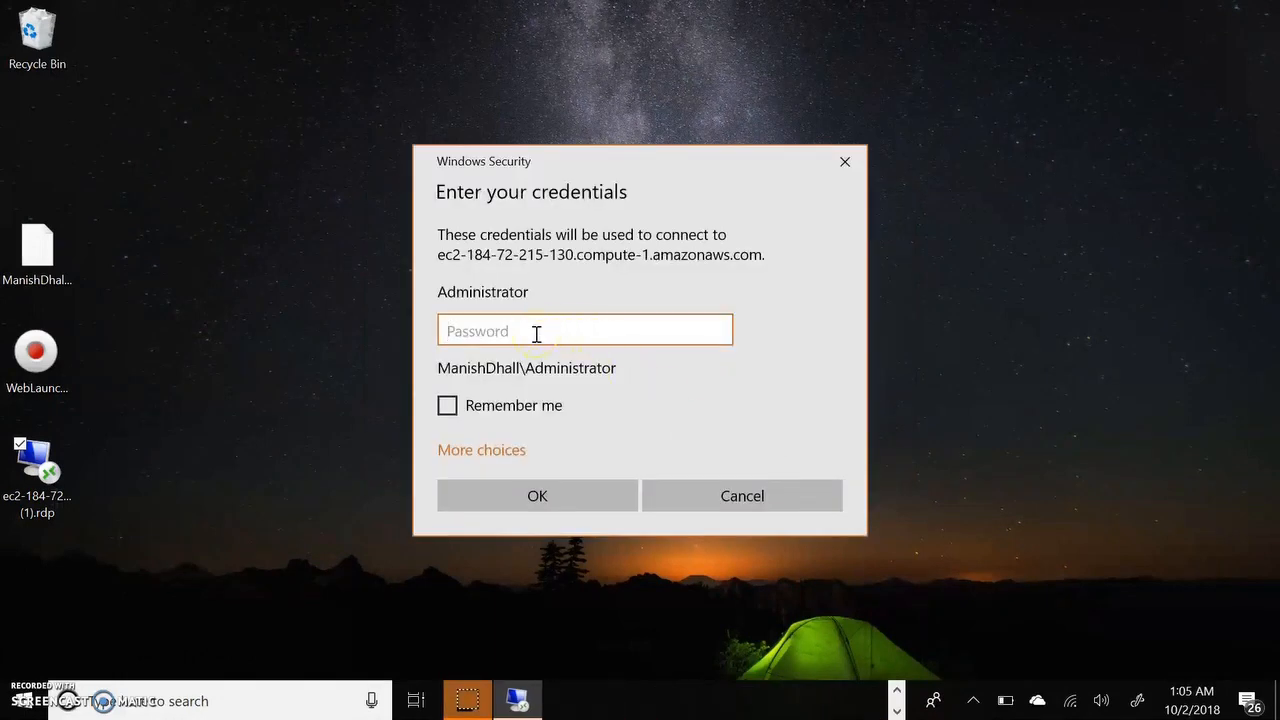
key(ctrl+v)
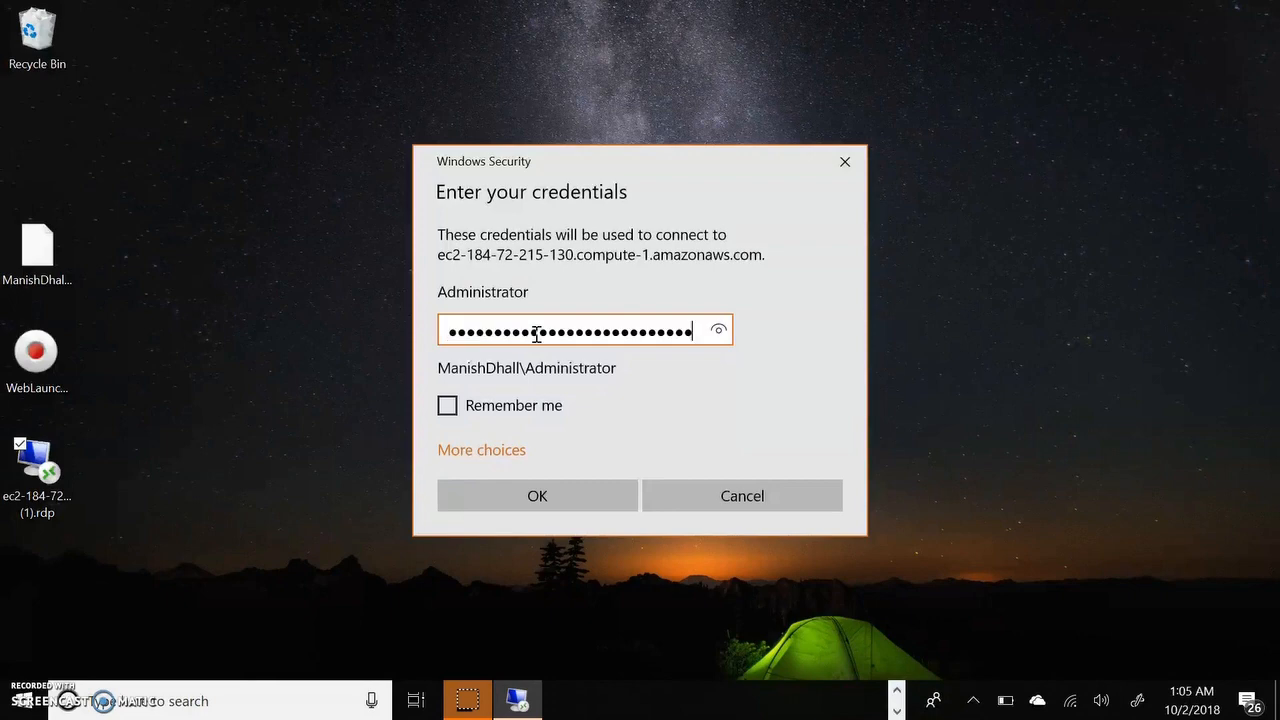
click(592, 503)
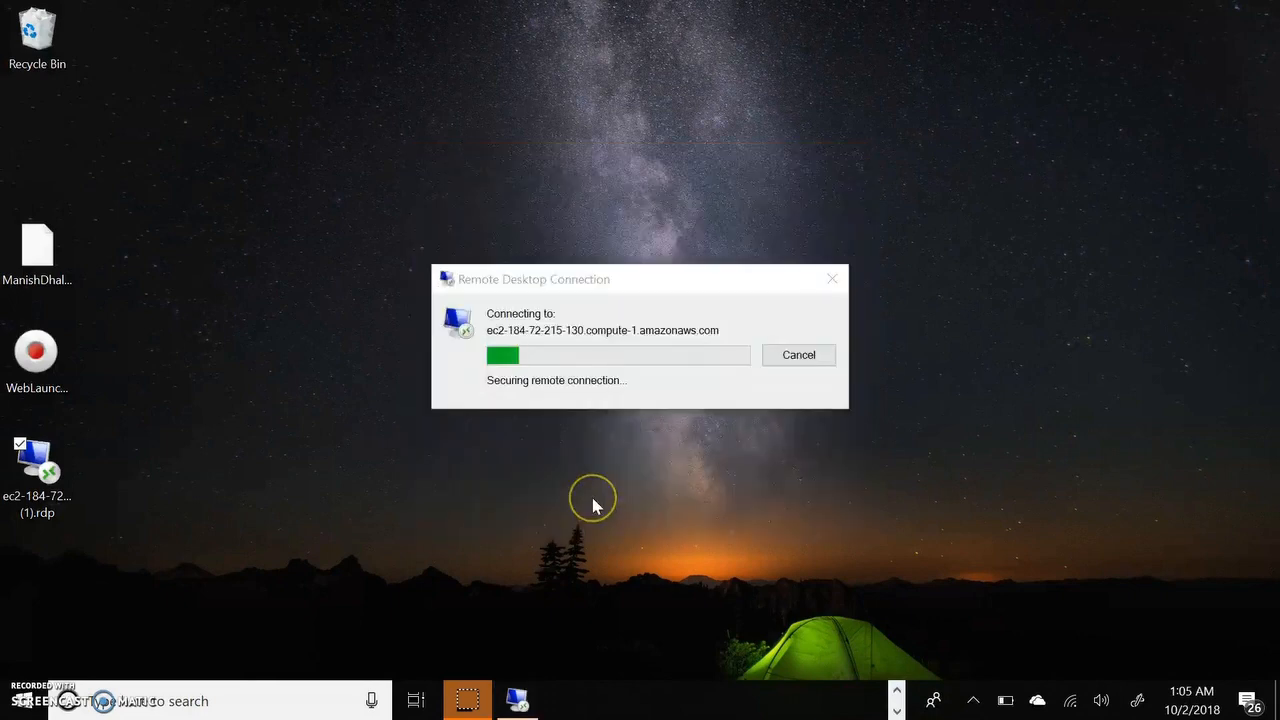
Step: Dismiss the network discovery prompt on the remote desktop and minimize the remote session window
click(700, 517)
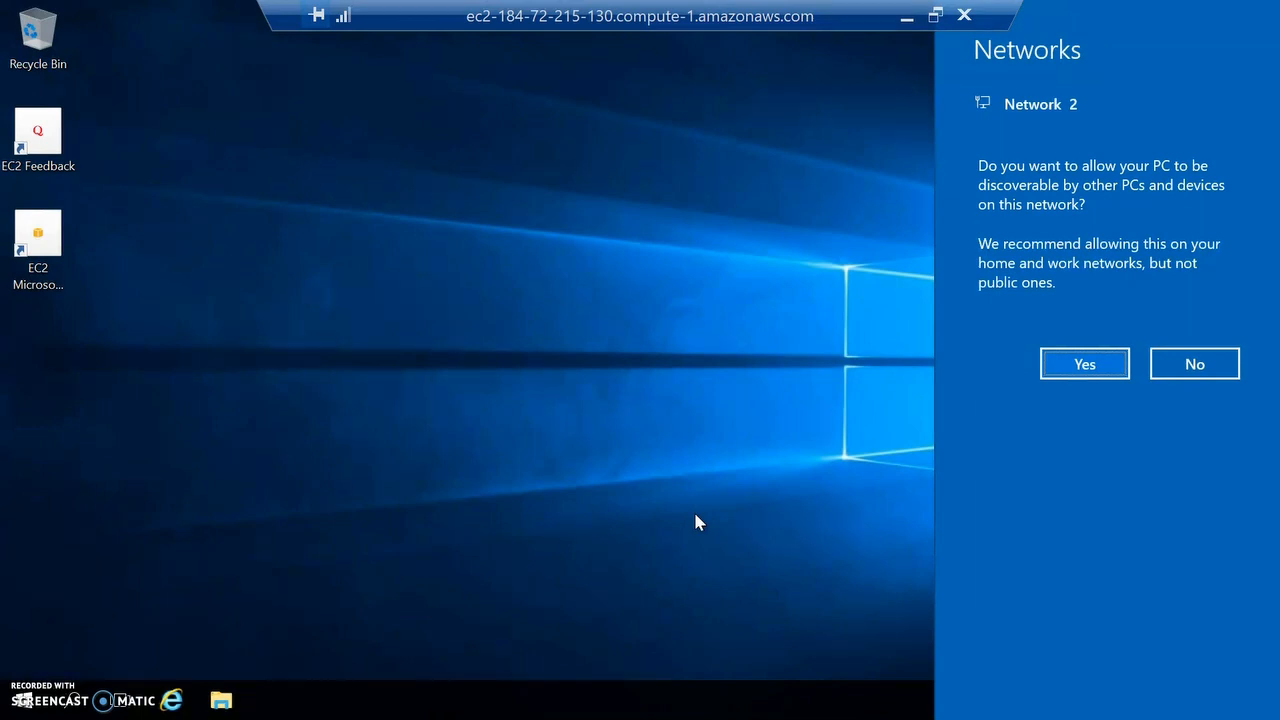
click(696, 516)
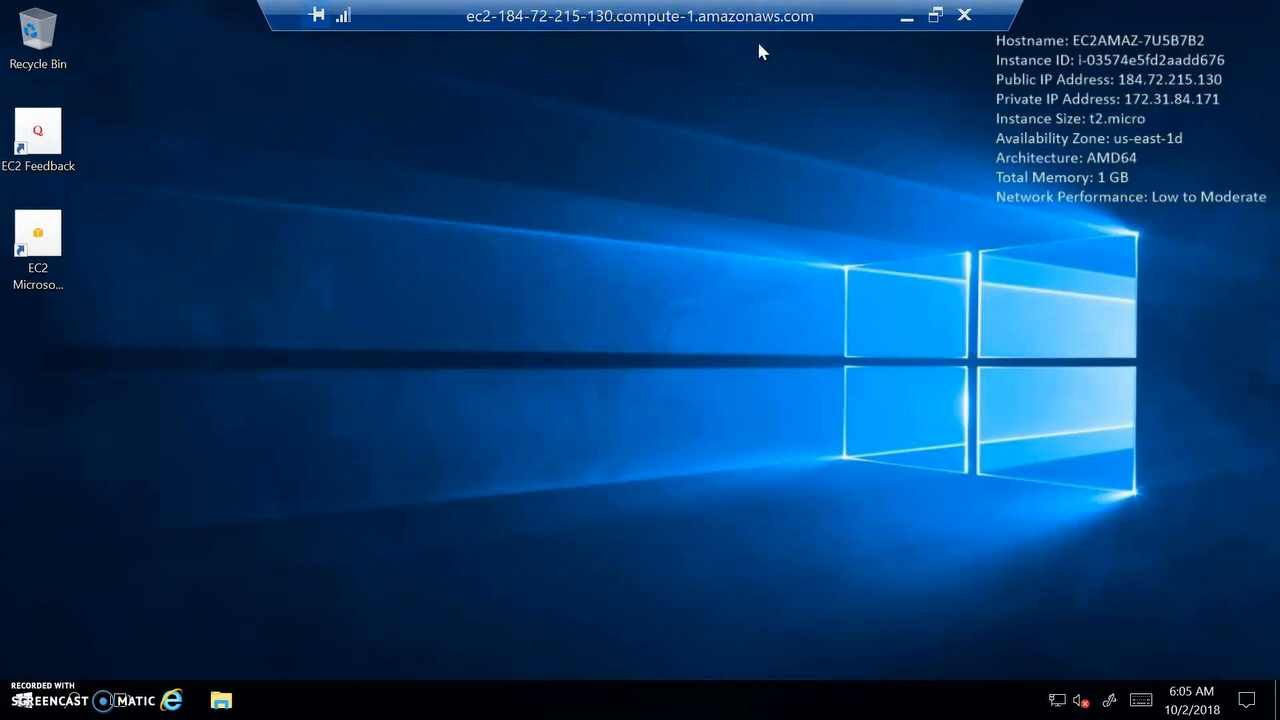
click(907, 17)
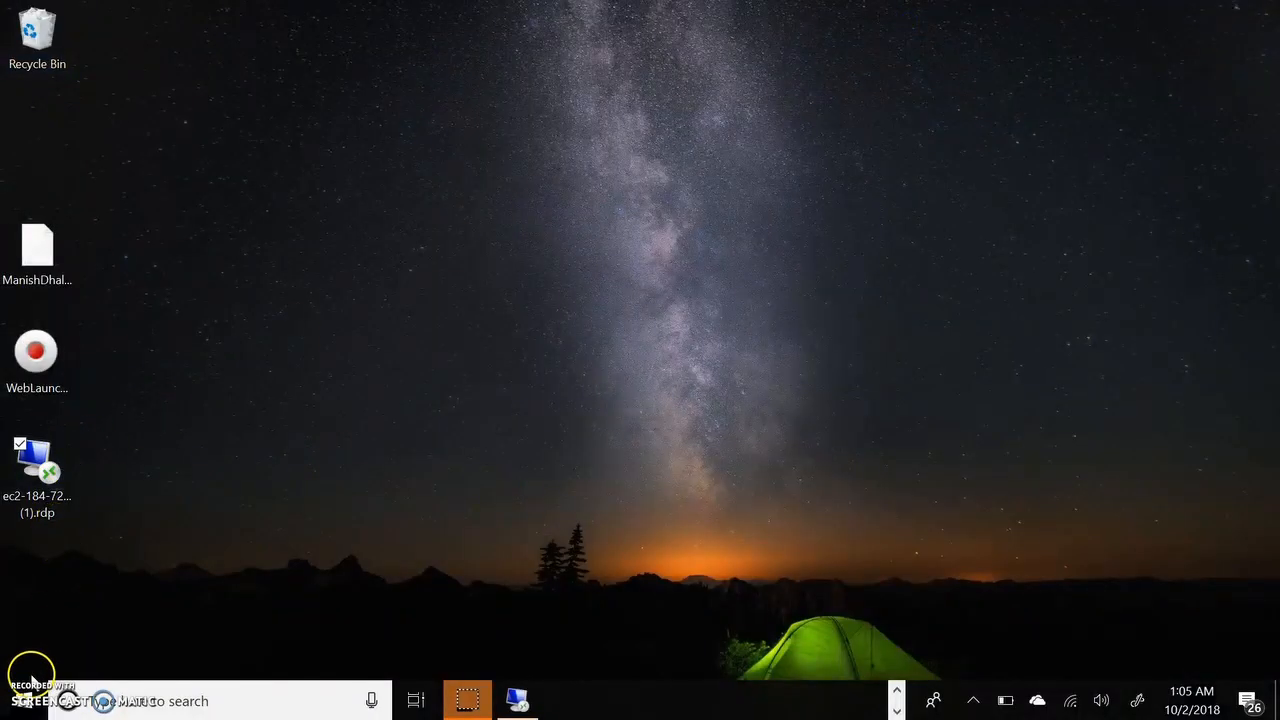